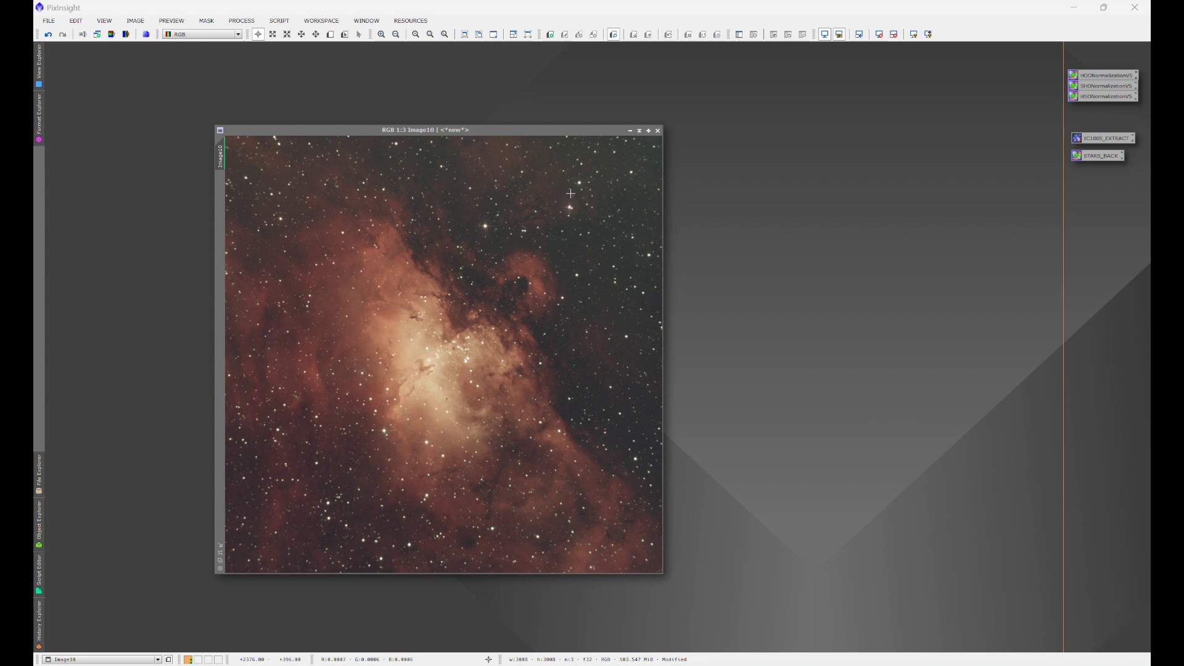
Open BlurXTerminator from All Processes and place its window beside the Eagle Nebula image
{"action": "scroll", "coordinate": [571, 194], "scroll_direction": "up", "scroll_amount": 4}
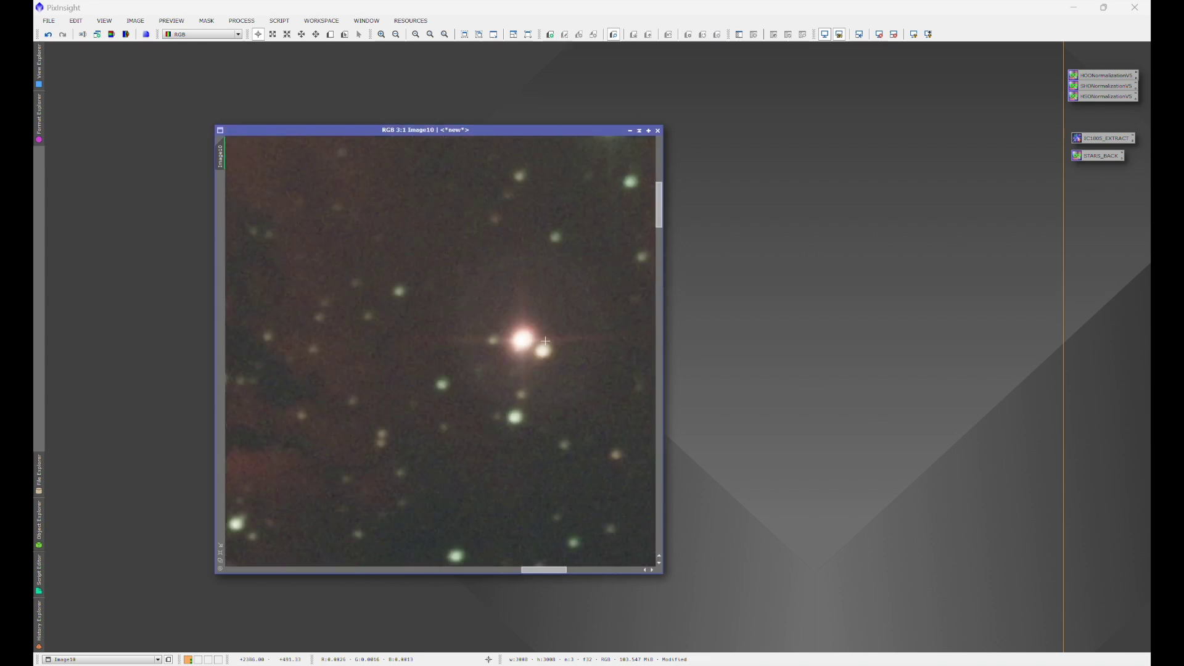
{"action": "scroll", "coordinate": [482, 347], "scroll_direction": "down", "scroll_amount": 3}
{"action": "scroll", "coordinate": [482, 348], "scroll_direction": "down", "scroll_amount": 1}
{"action": "scroll", "coordinate": [270, 432], "scroll_direction": "up", "scroll_amount": 4}
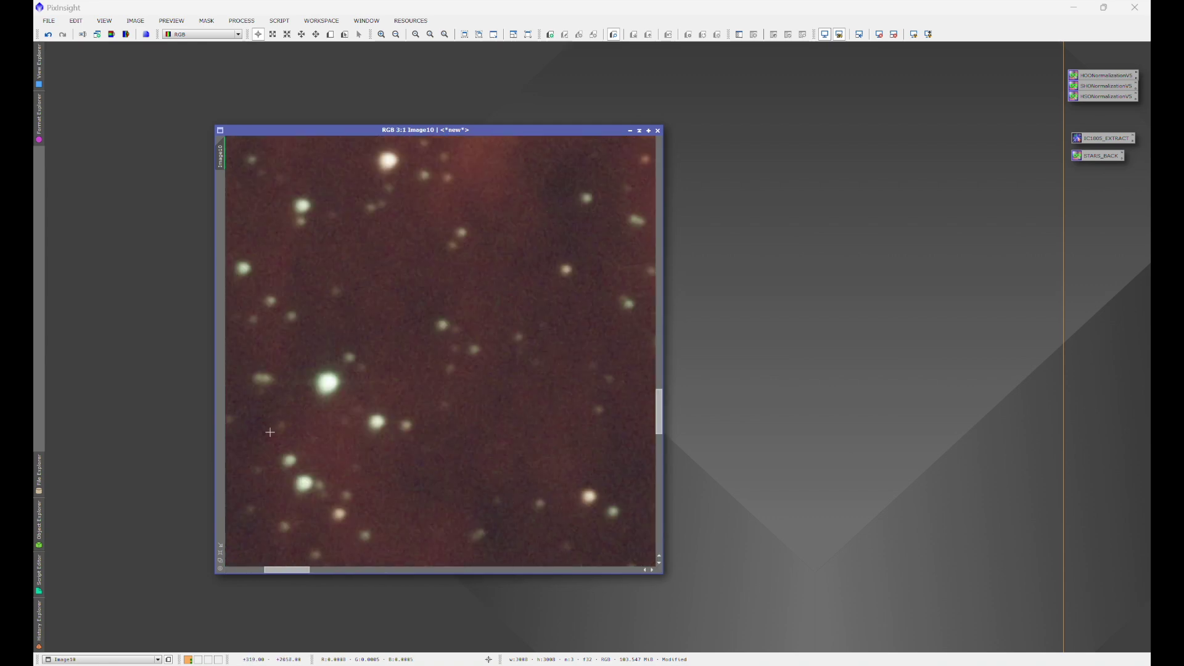
{"action": "scroll", "coordinate": [293, 376], "scroll_direction": "down", "scroll_amount": 3}
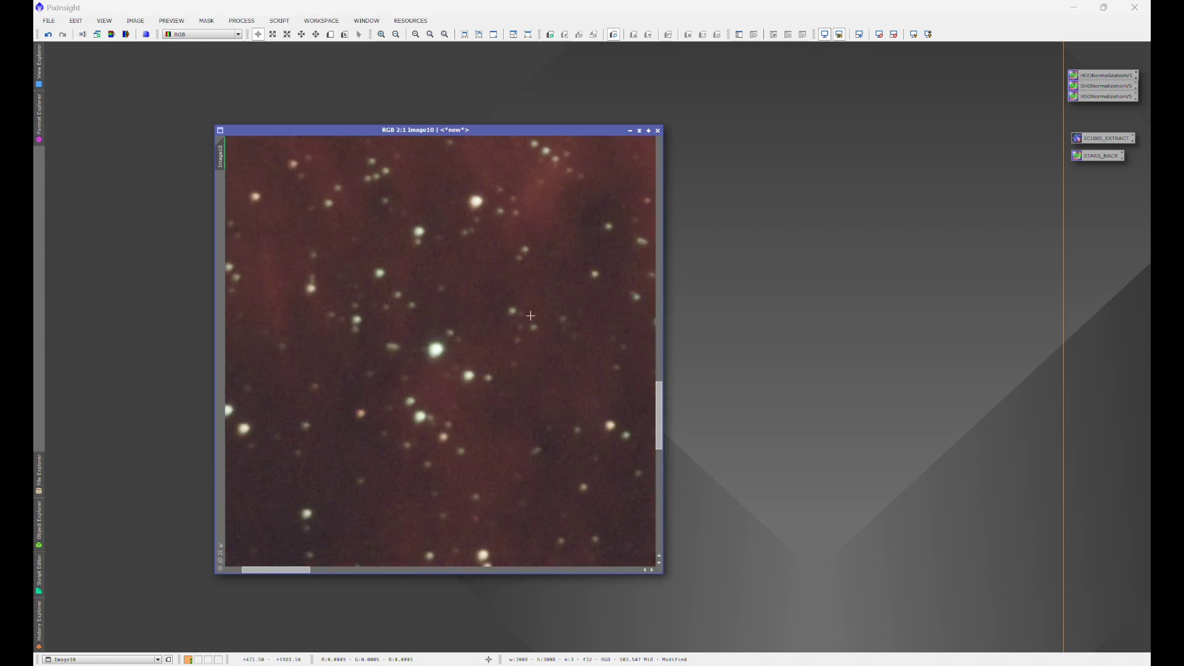
{"action": "scroll", "coordinate": [531, 315], "scroll_direction": "down", "scroll_amount": 1}
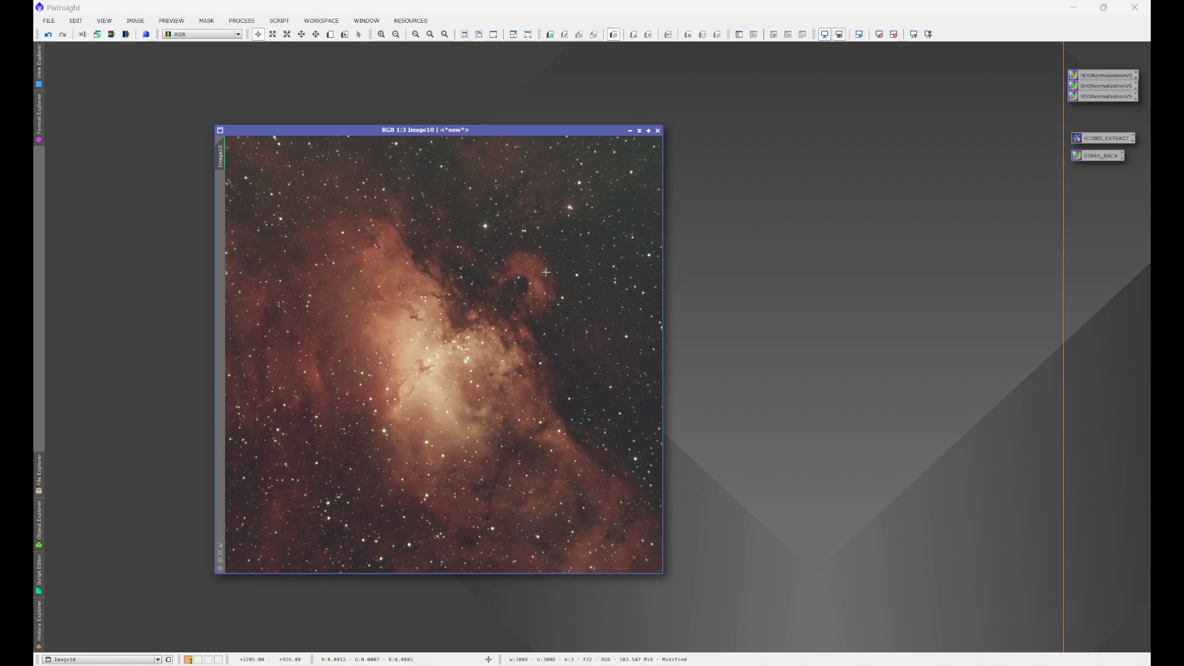
{"action": "left_click", "coordinate": [246, 24]}
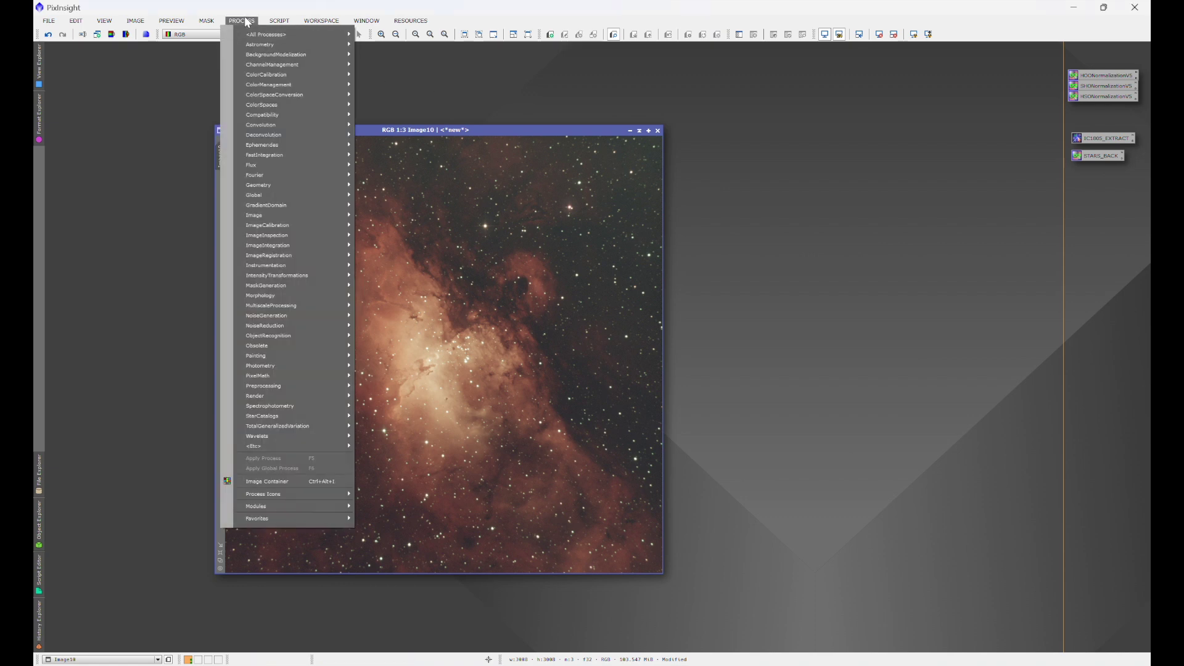
{"action": "mouse_move", "coordinate": [287, 35]}
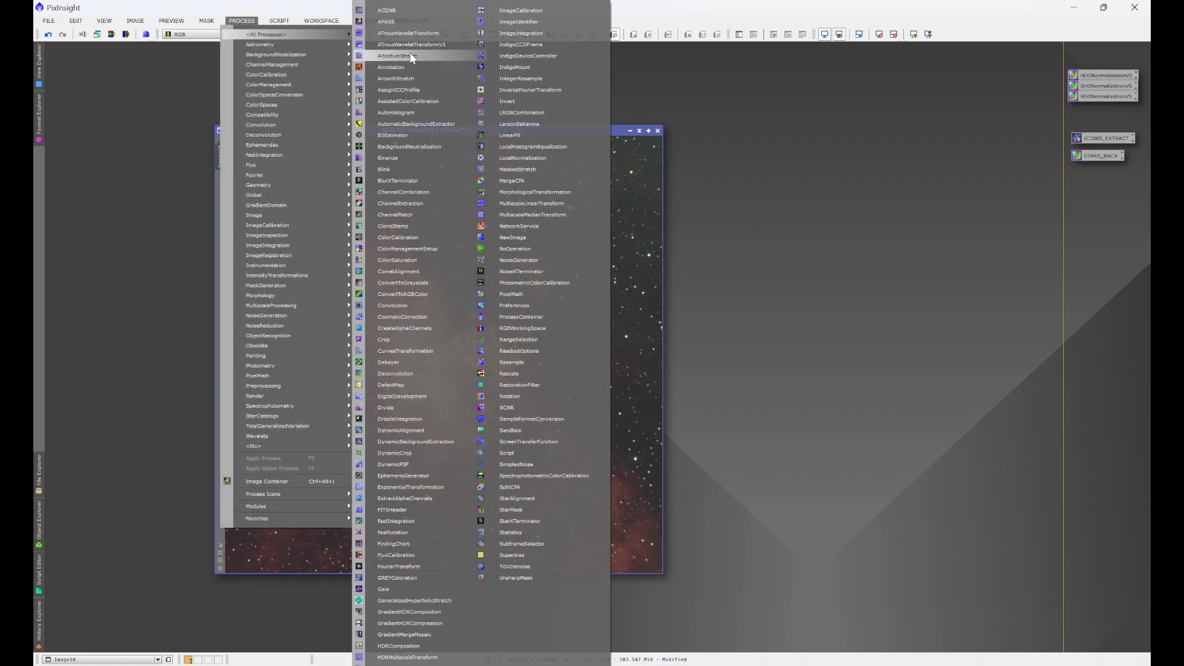
{"action": "left_click", "coordinate": [398, 180]}
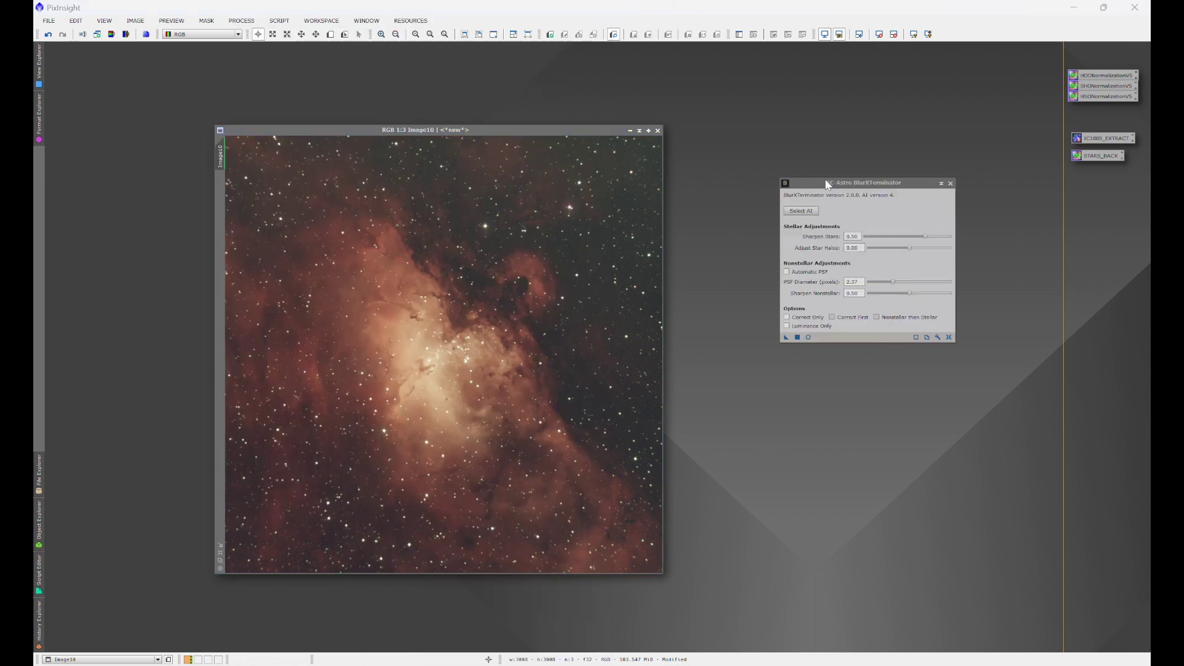
{"action": "left_click_drag", "start_coordinate": [827, 183], "coordinate": [798, 196]}
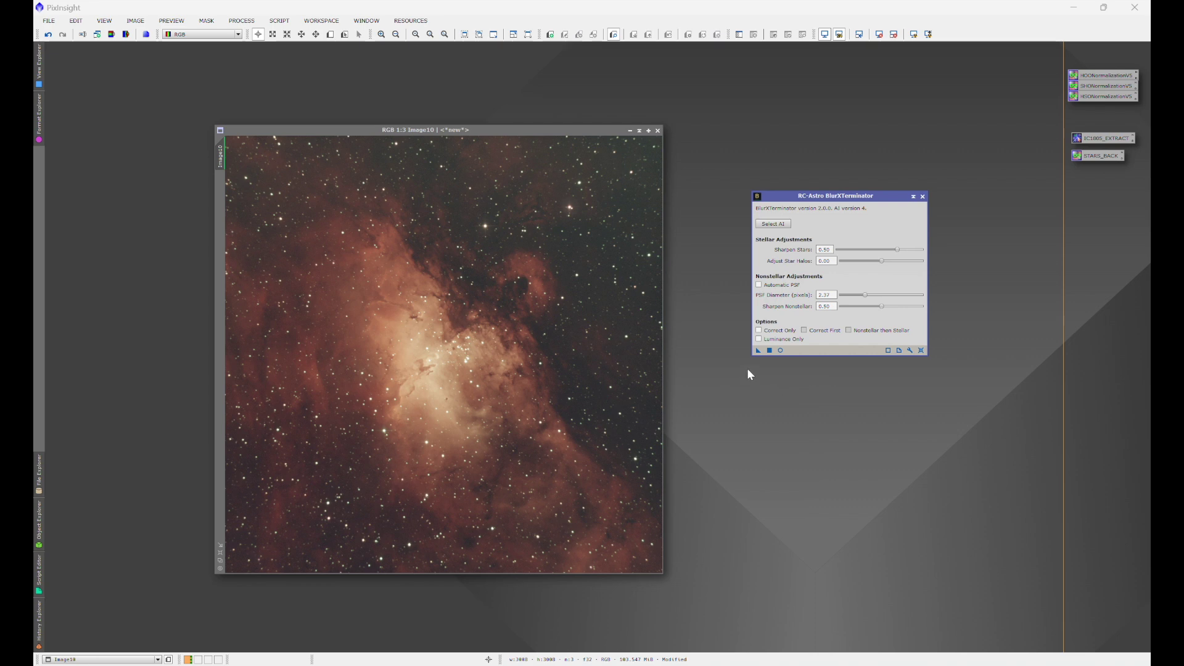
Apply BlurXTerminator to Image10 with Correct Only enabled and automatic PSF
{"action": "left_click", "coordinate": [759, 331]}
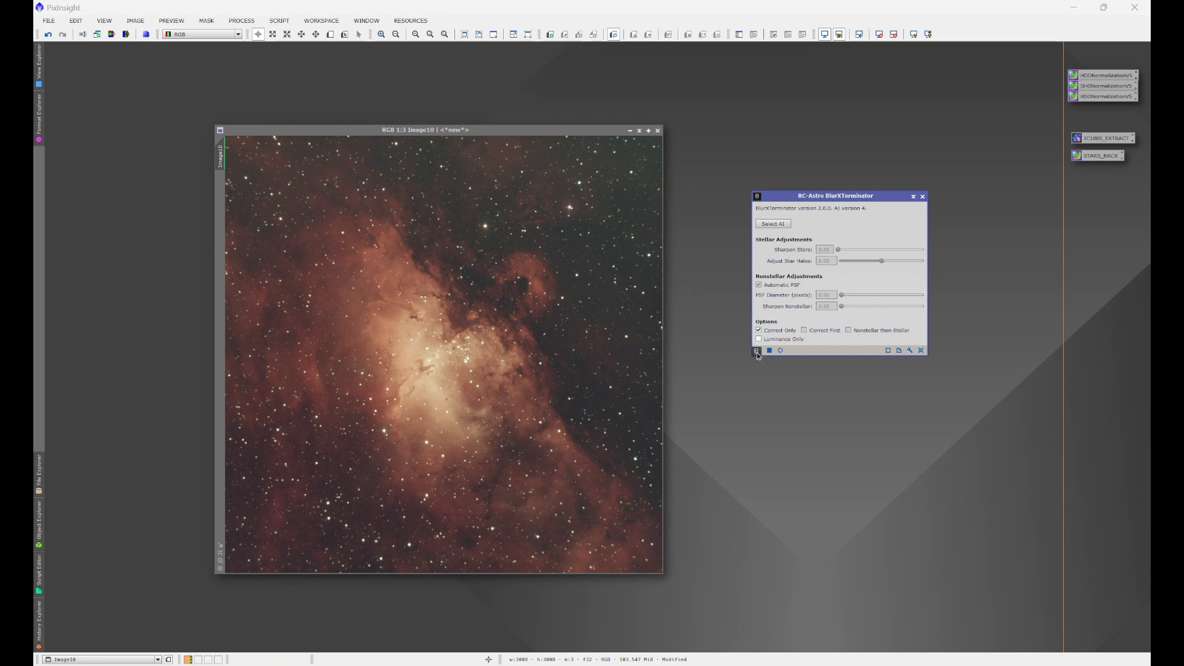
{"action": "left_click_drag", "start_coordinate": [758, 350], "coordinate": [549, 339]}
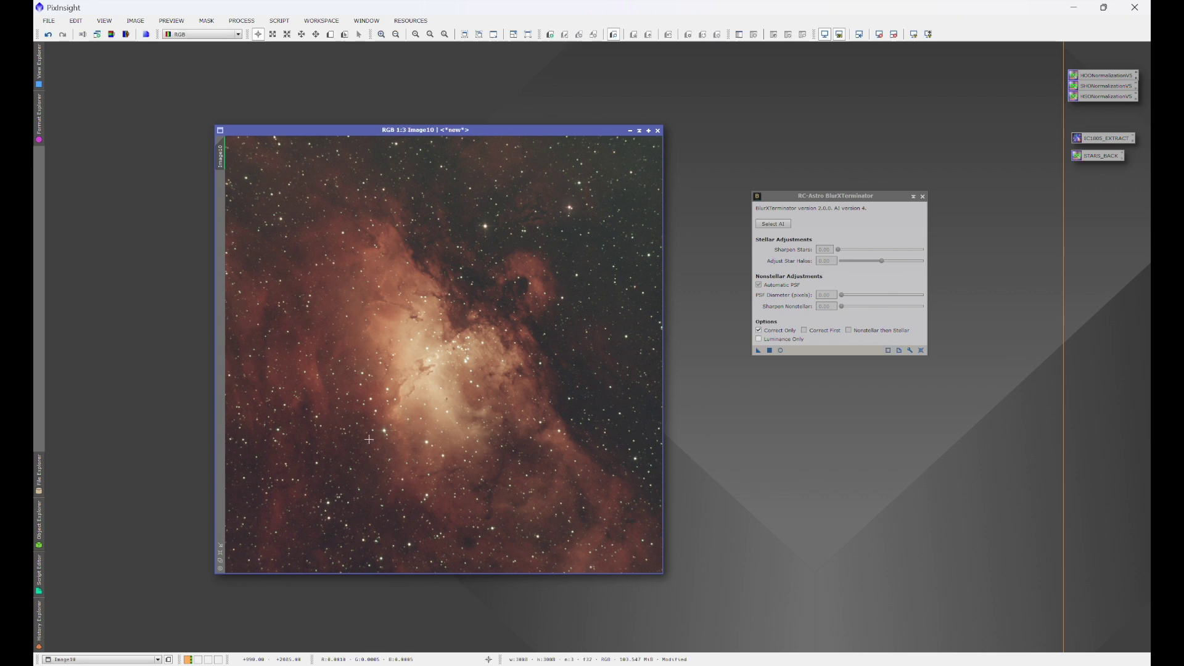
Zoom in and toggle Undo/Redo to compare original and corrected stars, leaving the correction applied
{"action": "left_click", "coordinate": [48, 36]}
{"action": "scroll", "coordinate": [546, 205], "scroll_direction": "up", "scroll_amount": 3}
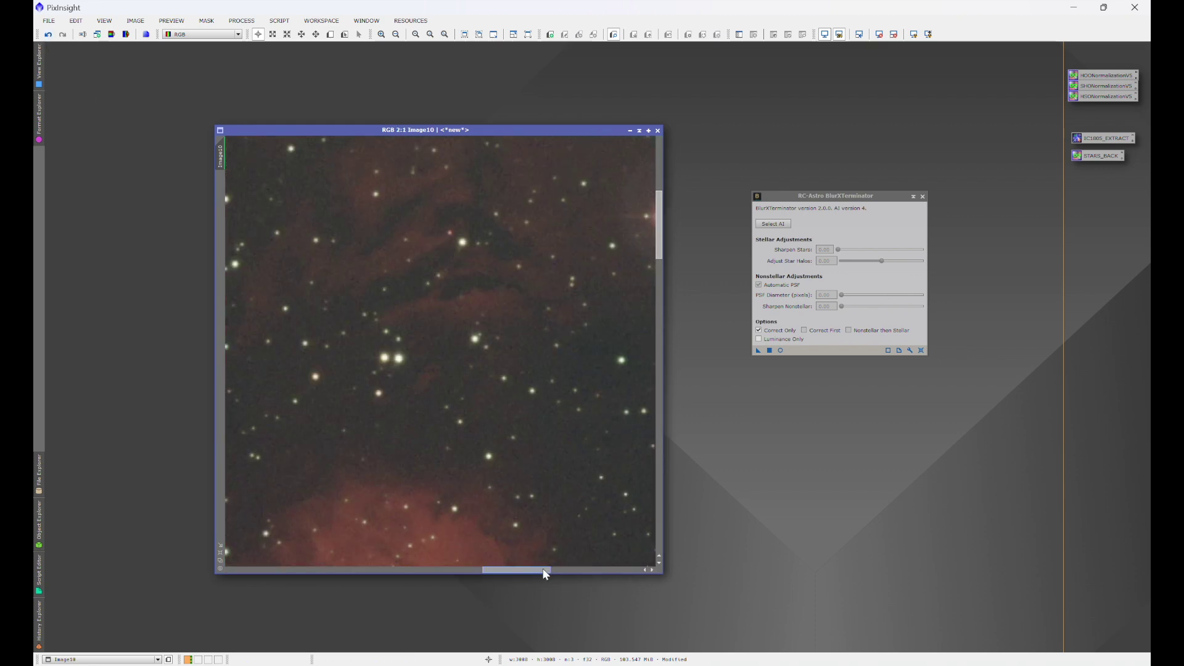
{"action": "left_click_drag", "start_coordinate": [562, 569], "coordinate": [568, 567]}
{"action": "scroll", "coordinate": [568, 197], "scroll_direction": "up", "scroll_amount": 1}
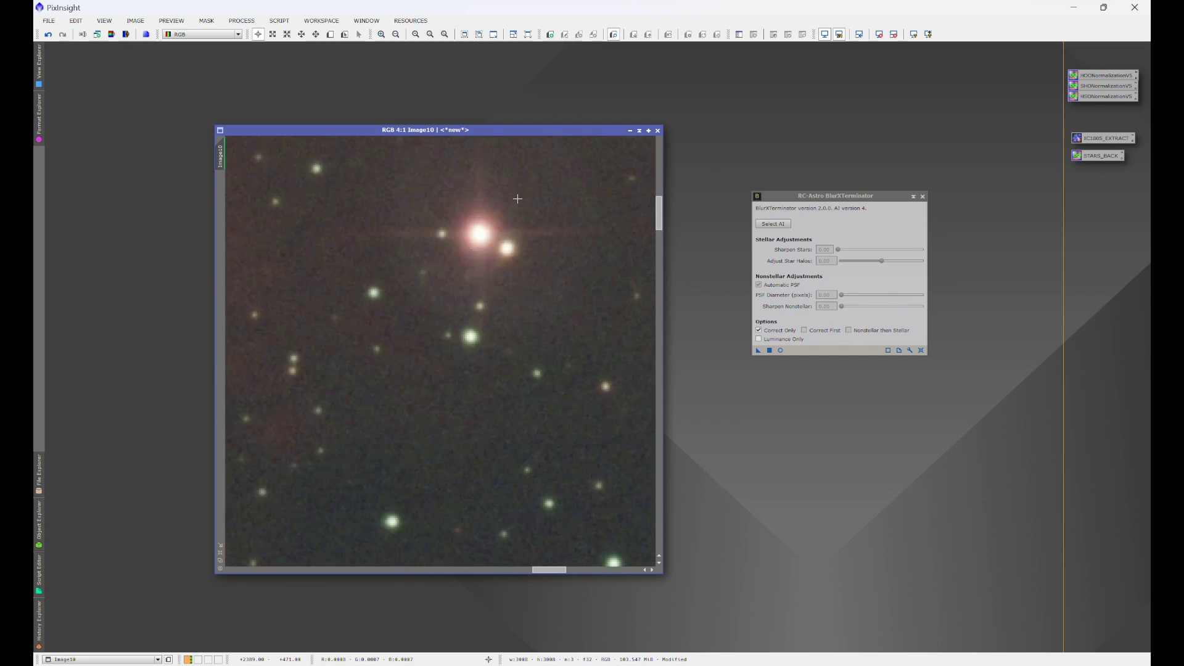
{"action": "left_click", "coordinate": [48, 35]}
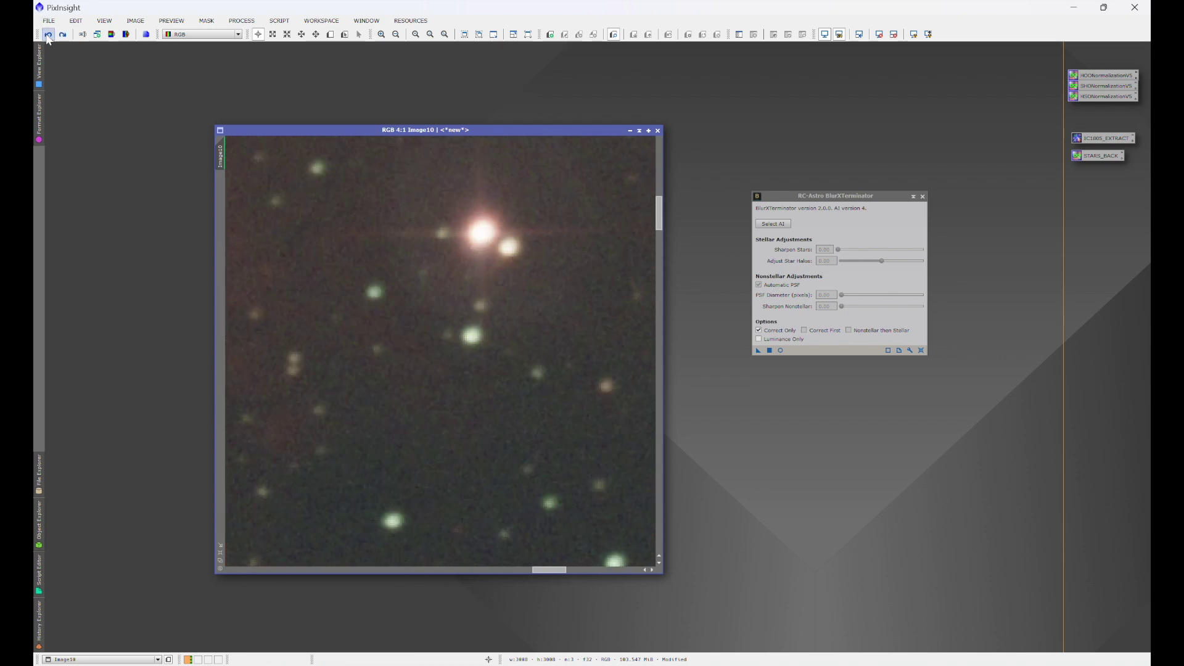
{"action": "left_click", "coordinate": [63, 36]}
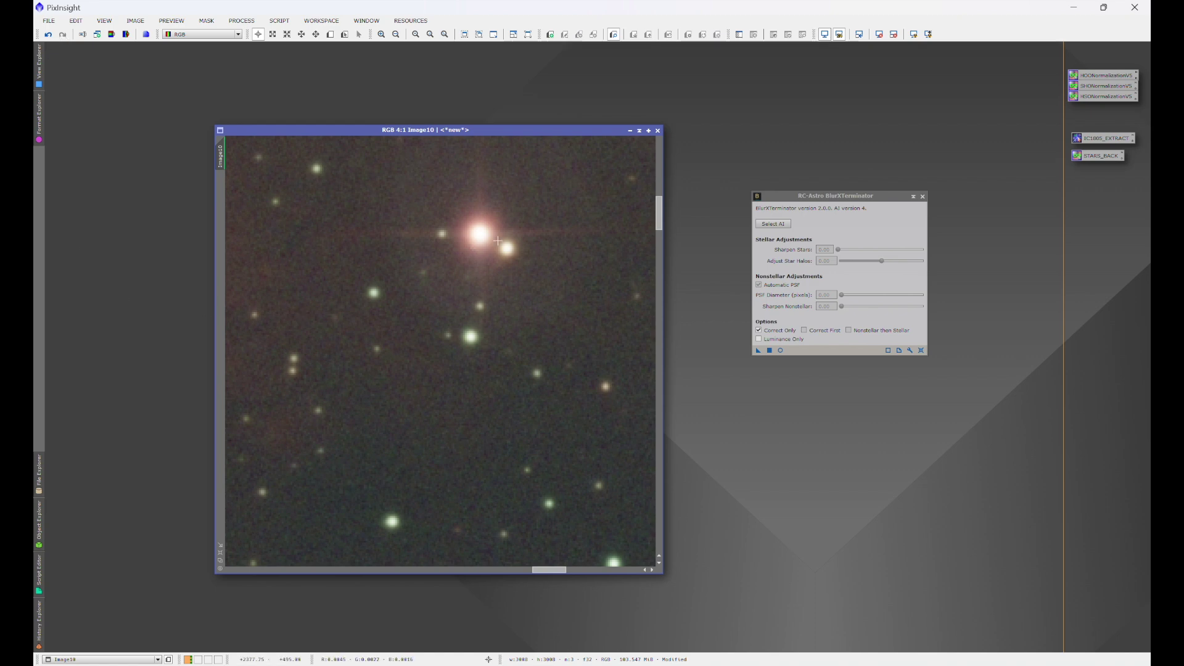
{"action": "left_click", "coordinate": [48, 34]}
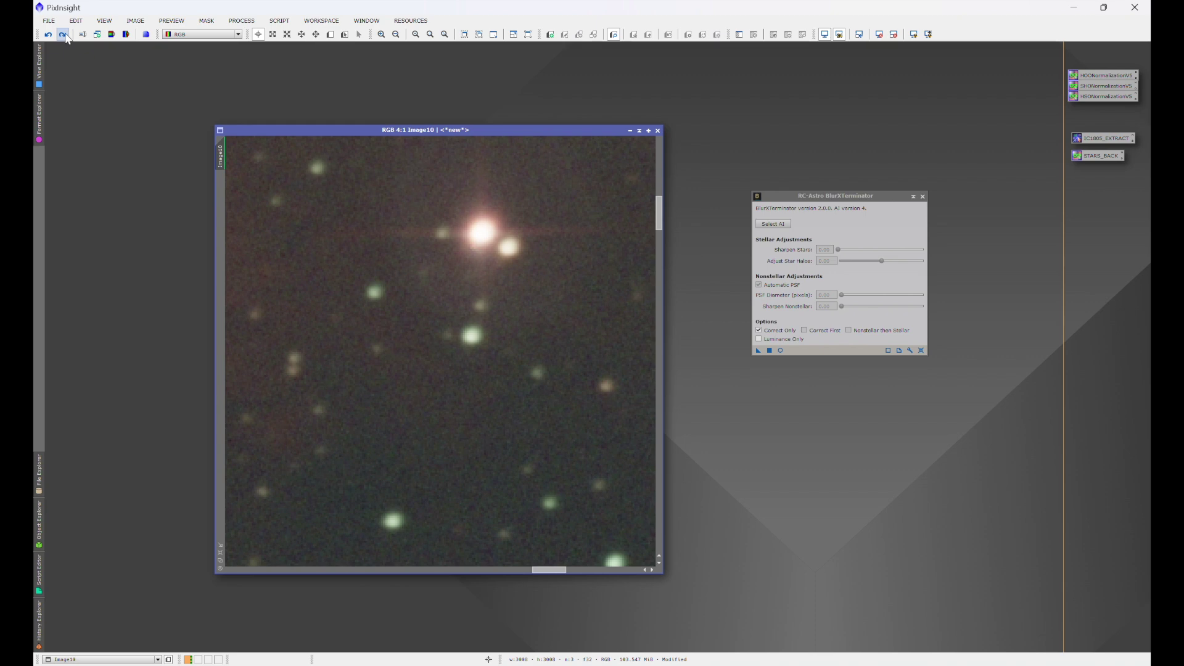
{"action": "left_click", "coordinate": [63, 35]}
Zoom back out and close the BlurXTerminator window
{"action": "scroll", "coordinate": [485, 378], "scroll_direction": "down", "scroll_amount": 4}
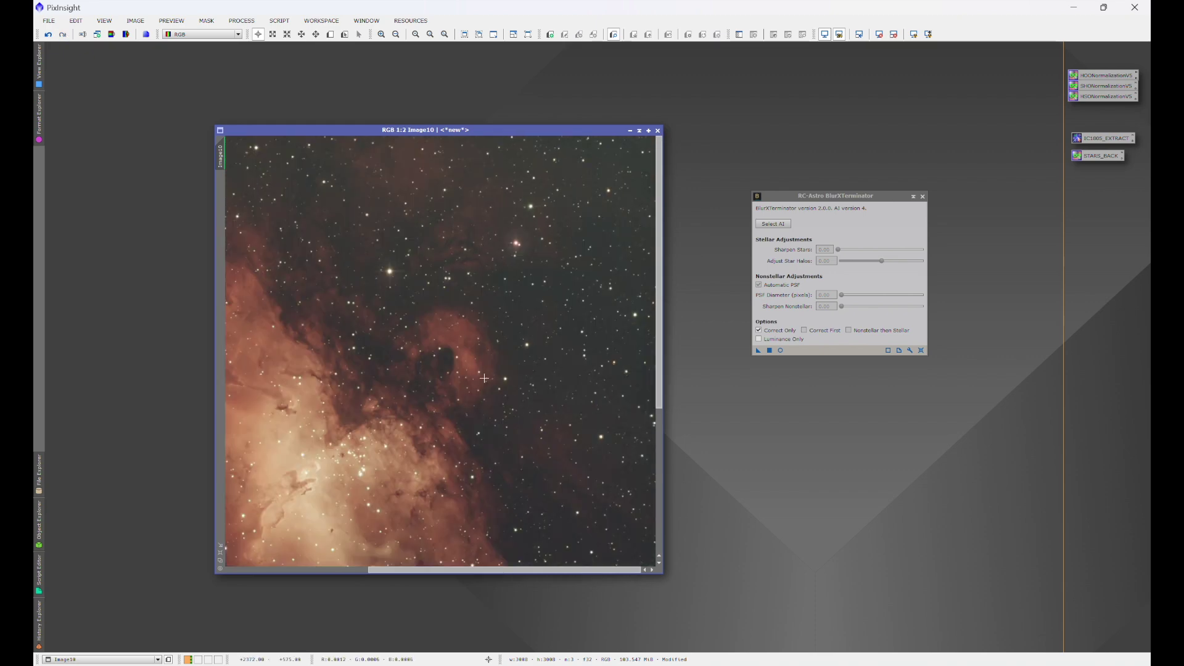
{"action": "scroll", "coordinate": [485, 378], "scroll_direction": "down", "scroll_amount": 1}
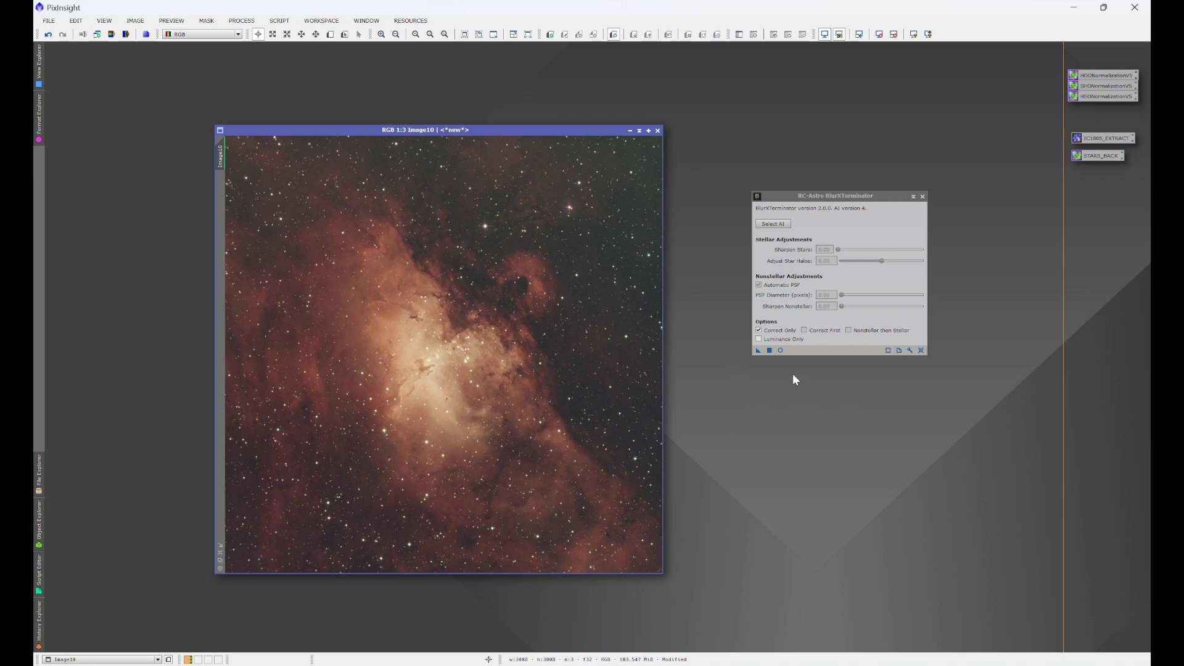
{"action": "left_click", "coordinate": [923, 196]}
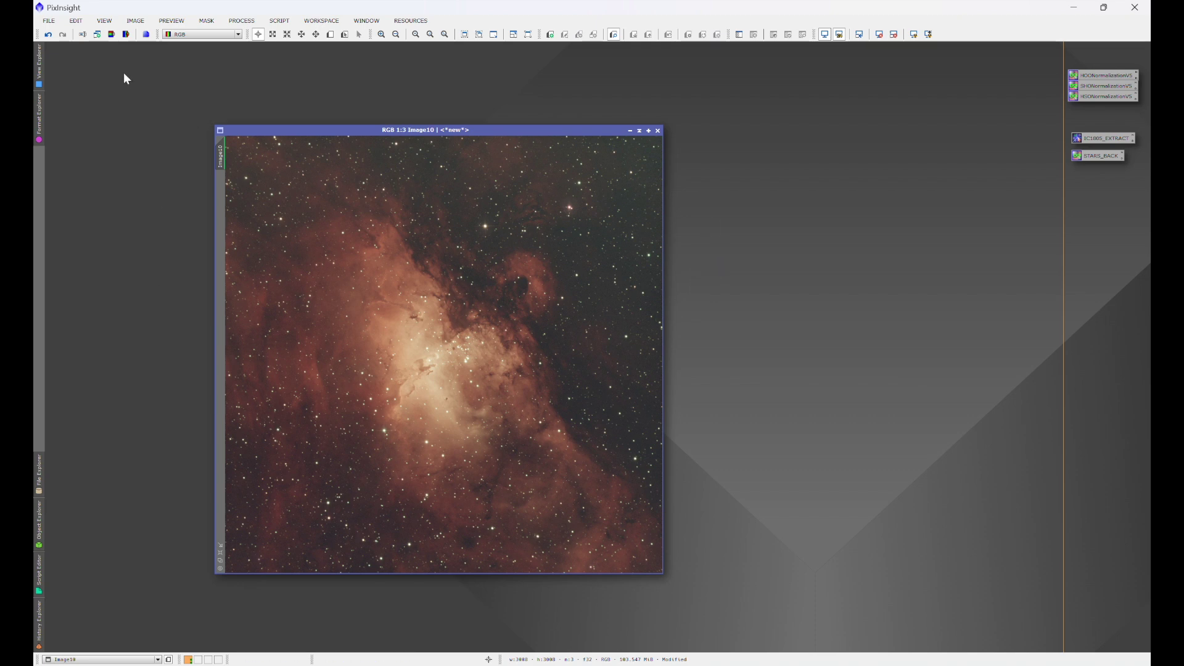
Extract the CIE L* luminance into Image10_L and auto-stretch it using 24-bit STF LUTs
{"action": "left_click", "coordinate": [112, 35]}
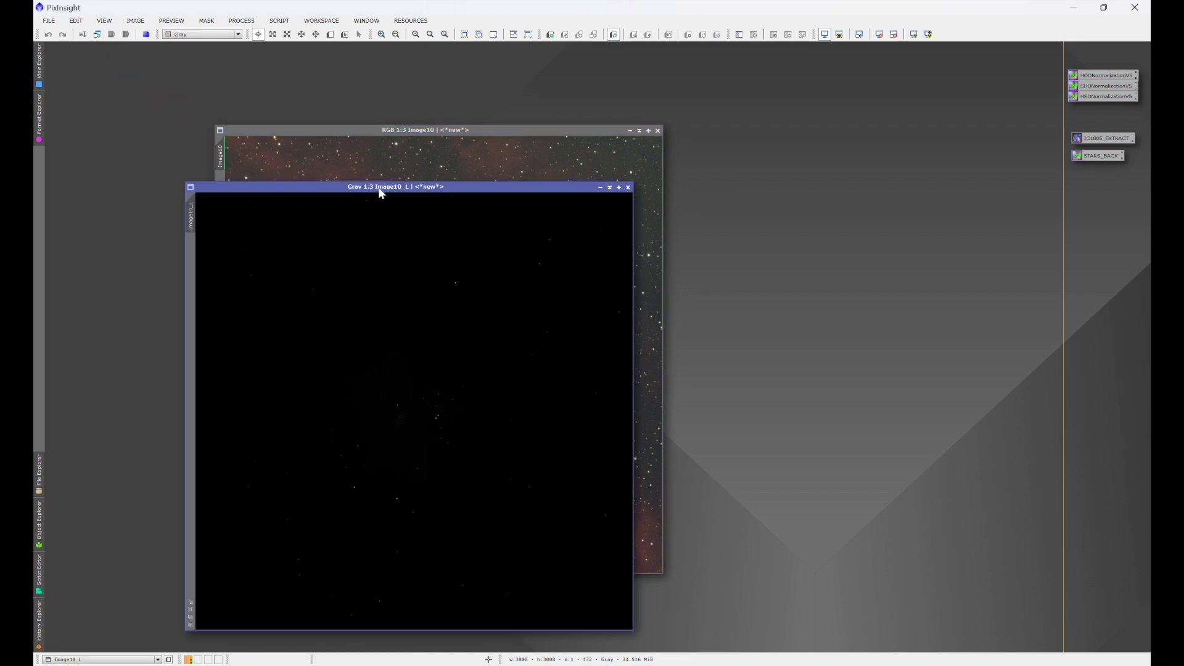
{"action": "left_click_drag", "start_coordinate": [430, 186], "coordinate": [571, 188]}
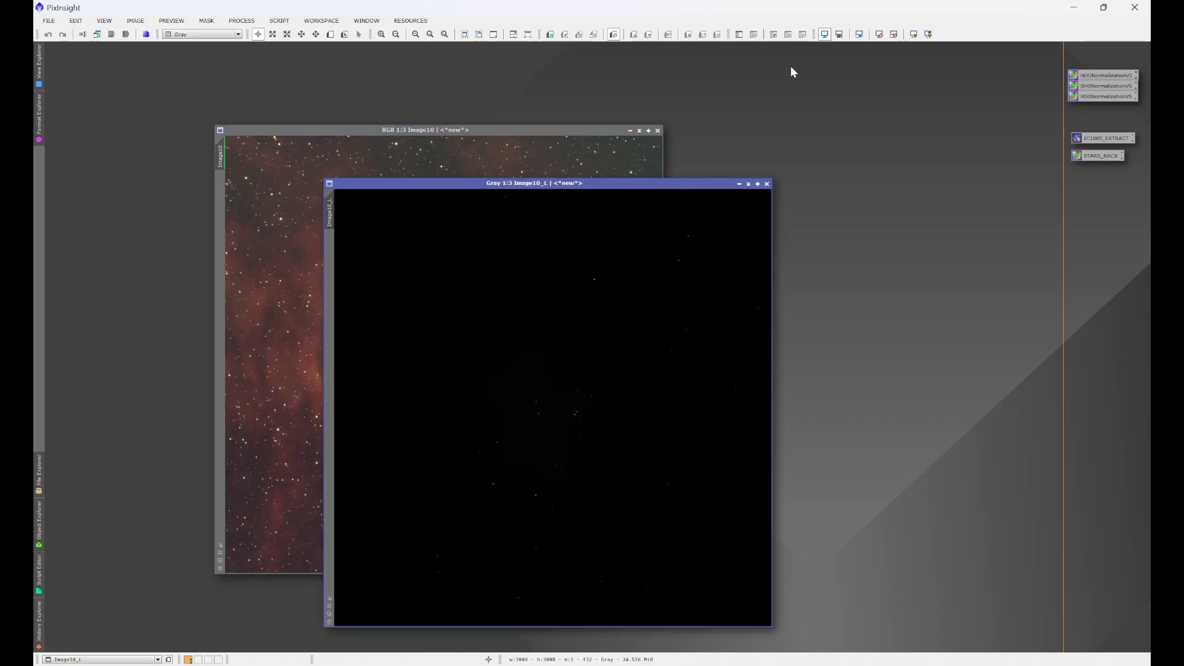
{"action": "left_click", "coordinate": [840, 35]}
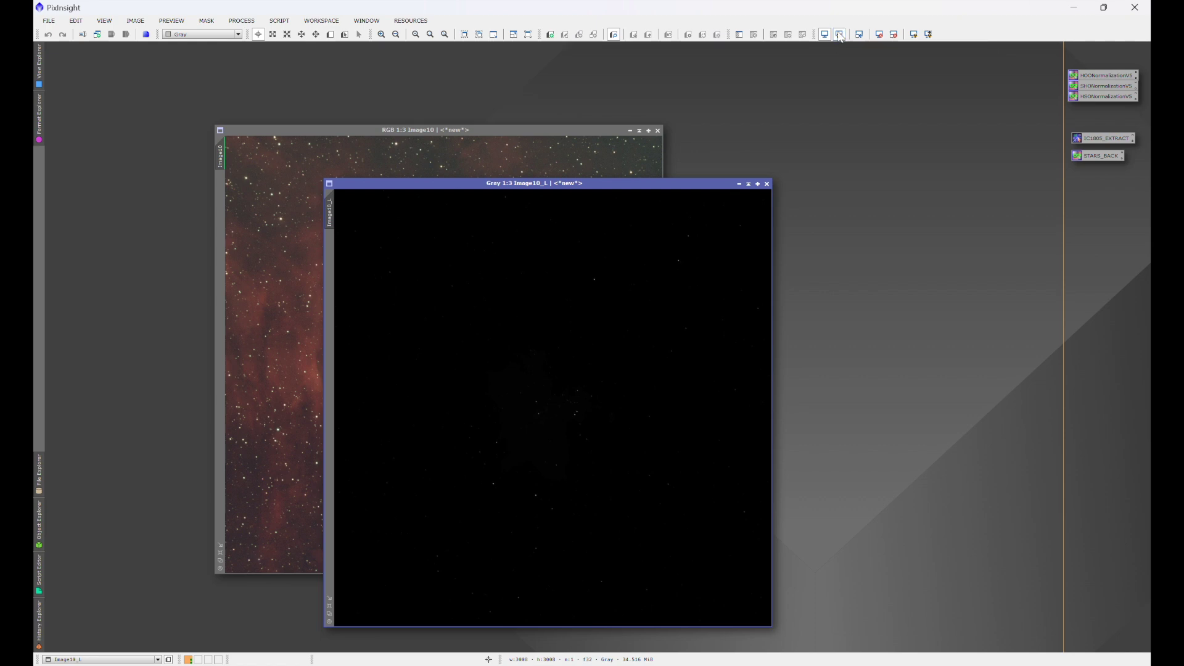
{"action": "left_click_drag", "start_coordinate": [694, 179], "coordinate": [726, 144]}
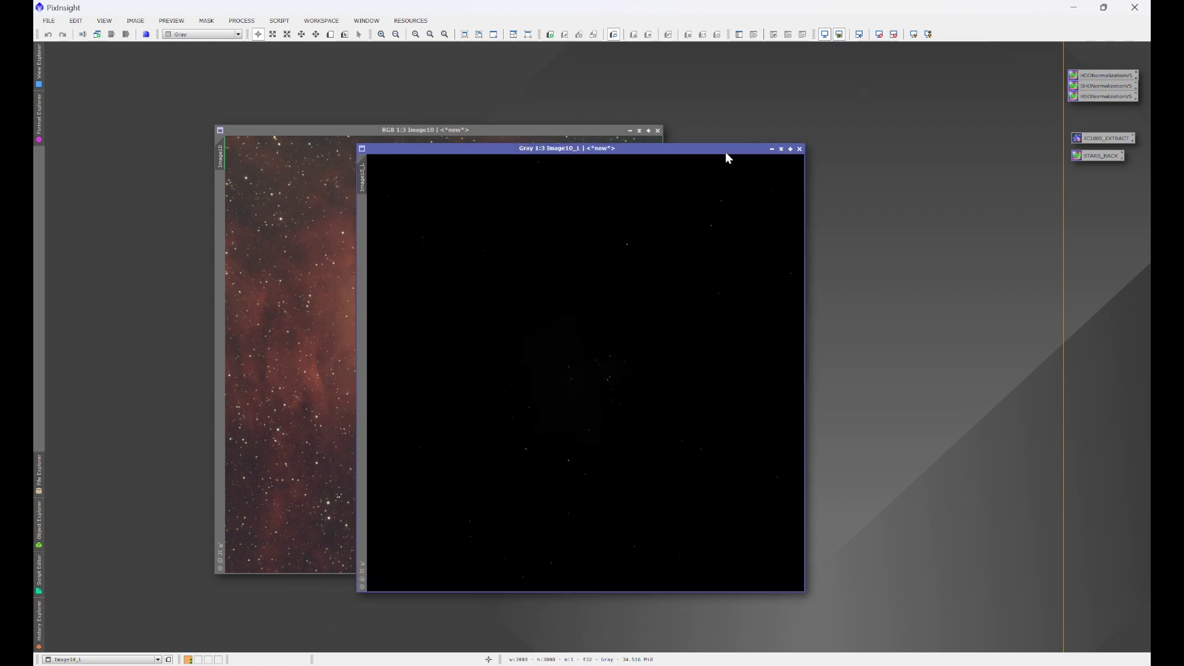
{"action": "key", "text": "ctrl+a"}
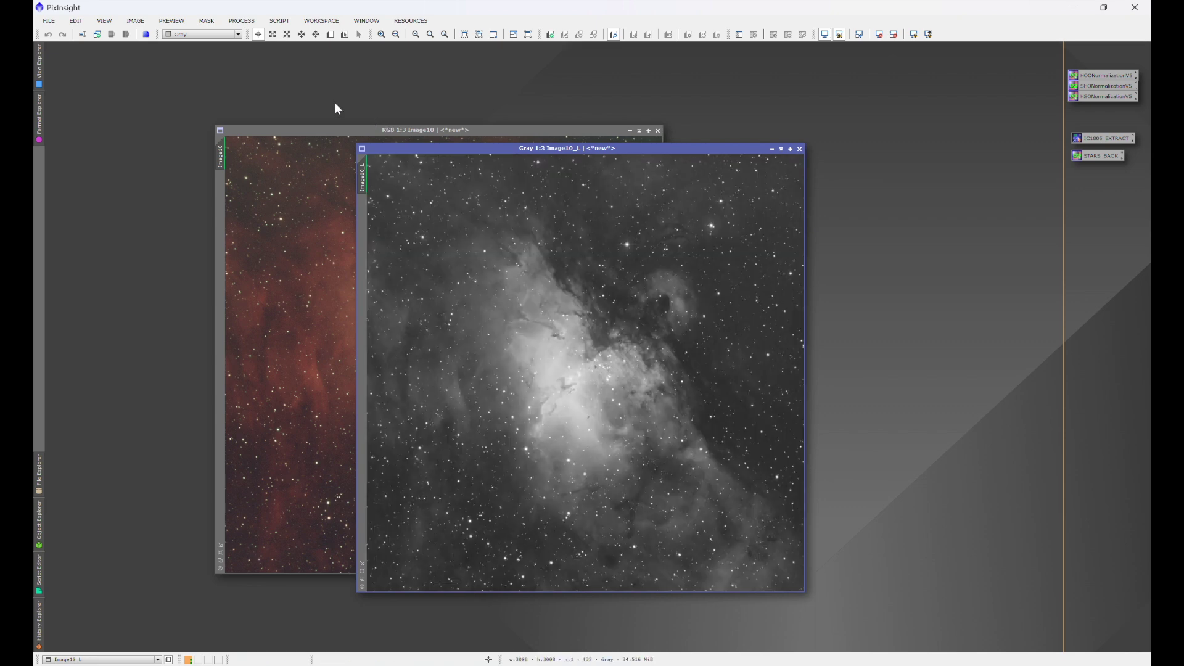
{"action": "left_click", "coordinate": [283, 21]}
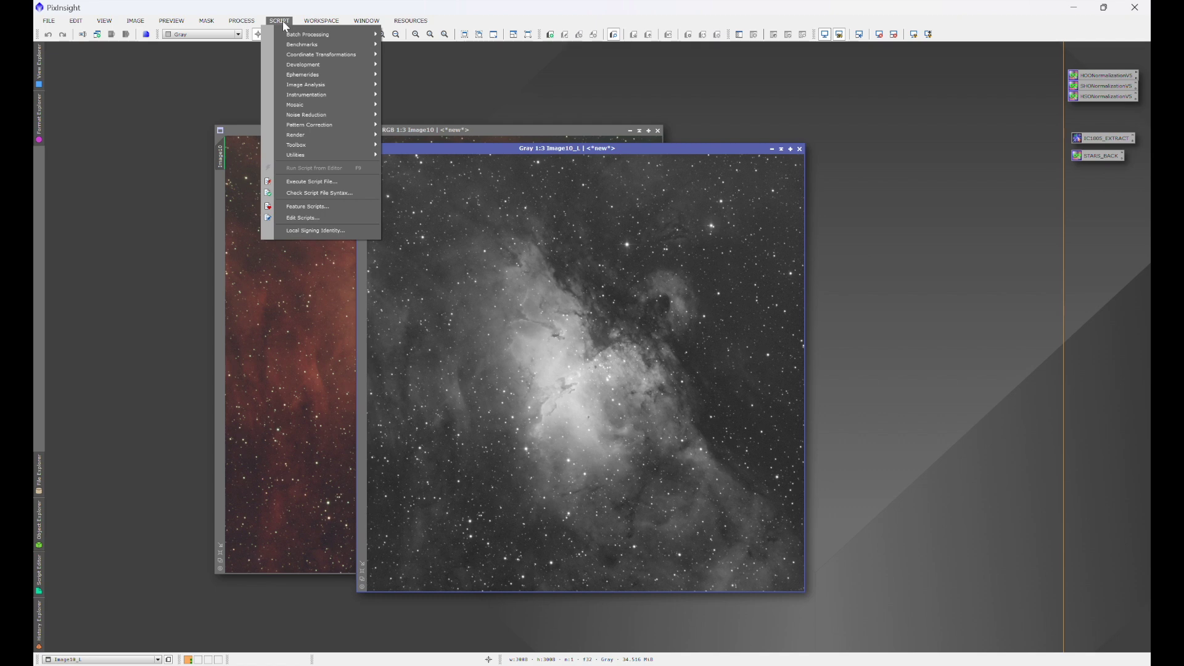
Measure Image10_L stars with FWHMEccentricity (median FWHM 2.771 px), then close the results and Image10_L
{"action": "mouse_move", "coordinate": [290, 87]}
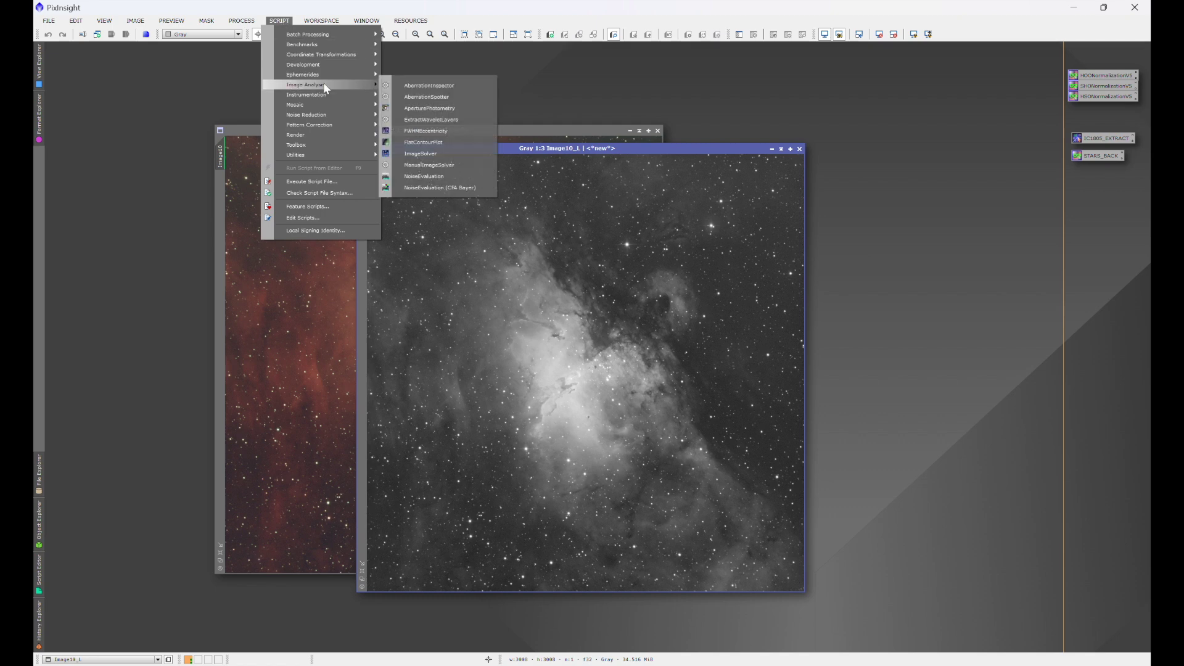
{"action": "left_click", "coordinate": [424, 132]}
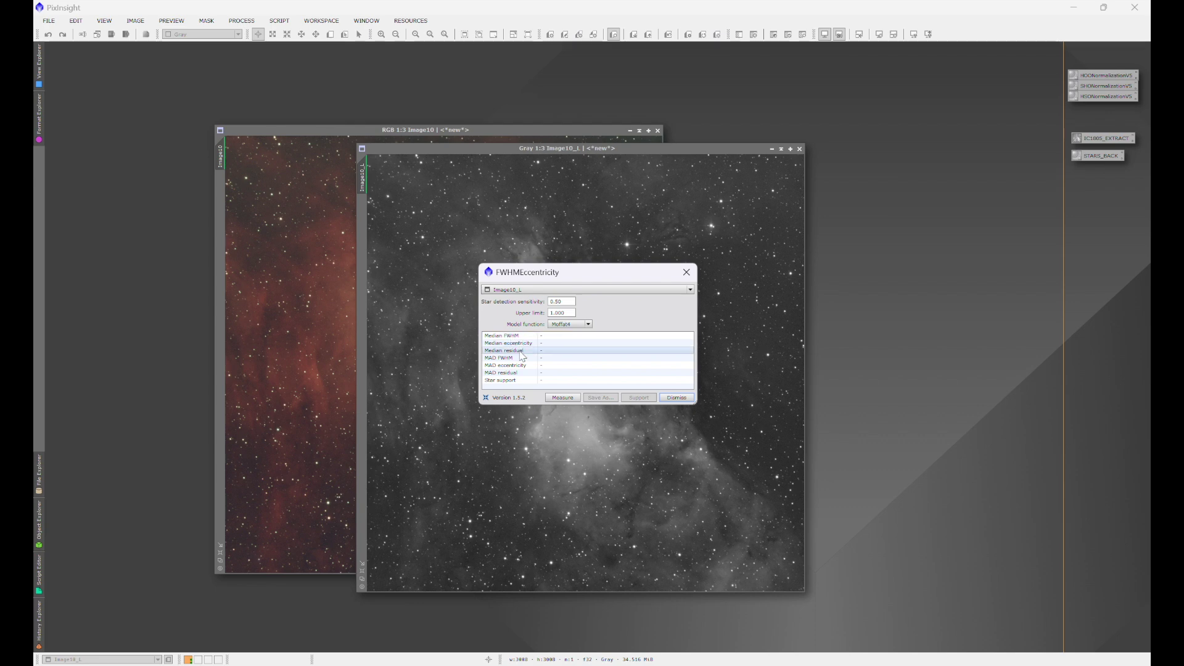
{"action": "left_click", "coordinate": [565, 397]}
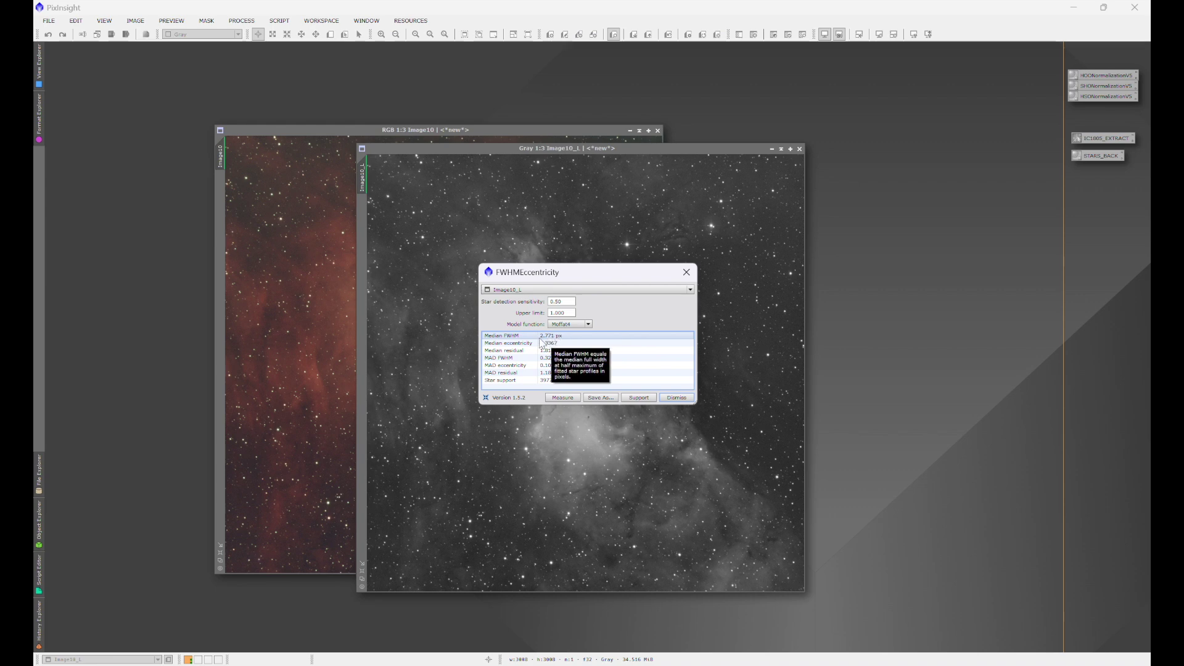
{"action": "left_click", "coordinate": [687, 272]}
{"action": "left_click", "coordinate": [800, 149]}
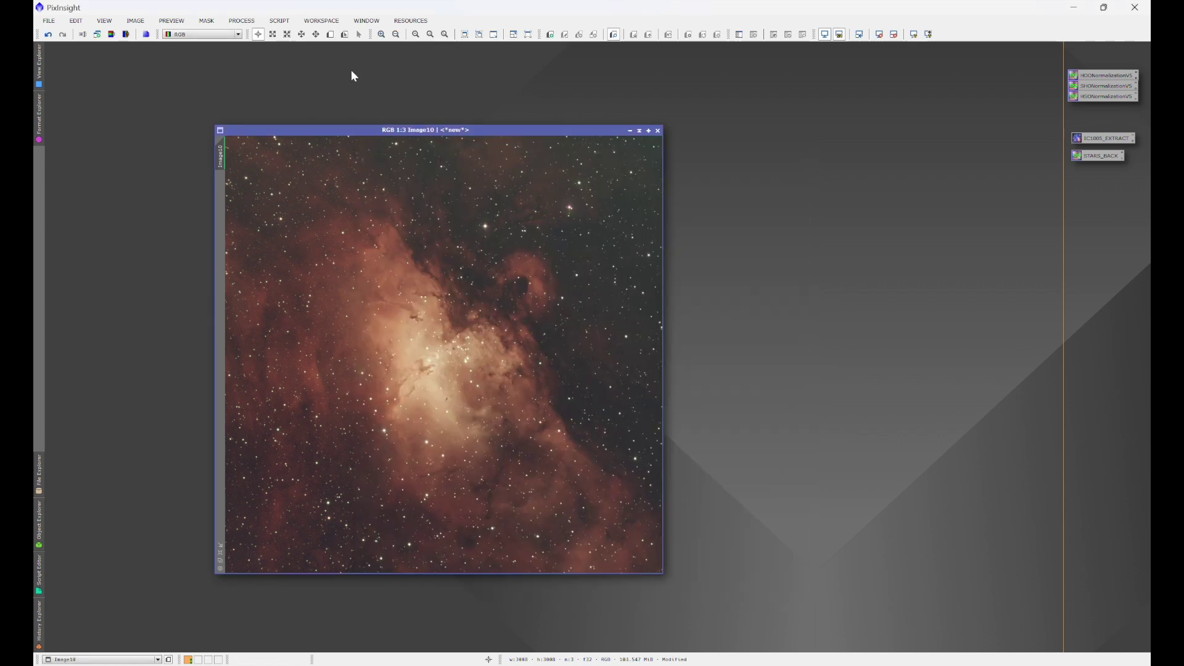
Run BlurXTerminator on the RGB Image10 with a manual PSF diameter of 2.77 pixels
{"action": "left_click", "coordinate": [241, 20]}
{"action": "mouse_move", "coordinate": [265, 34]}
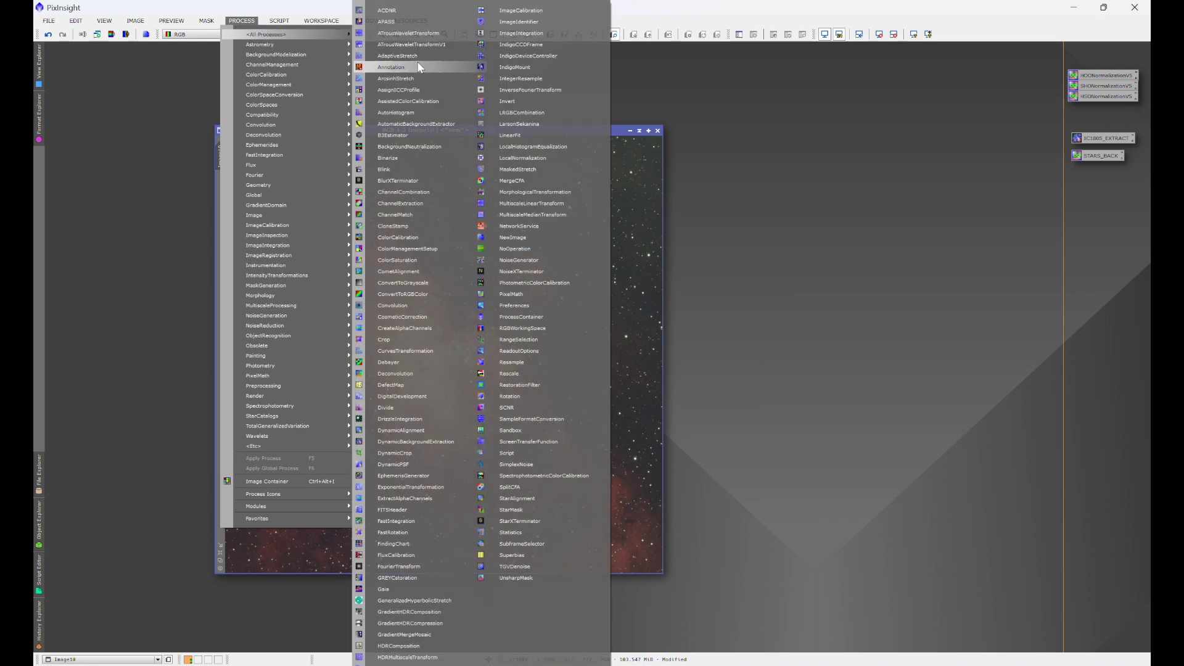
{"action": "left_click", "coordinate": [401, 180]}
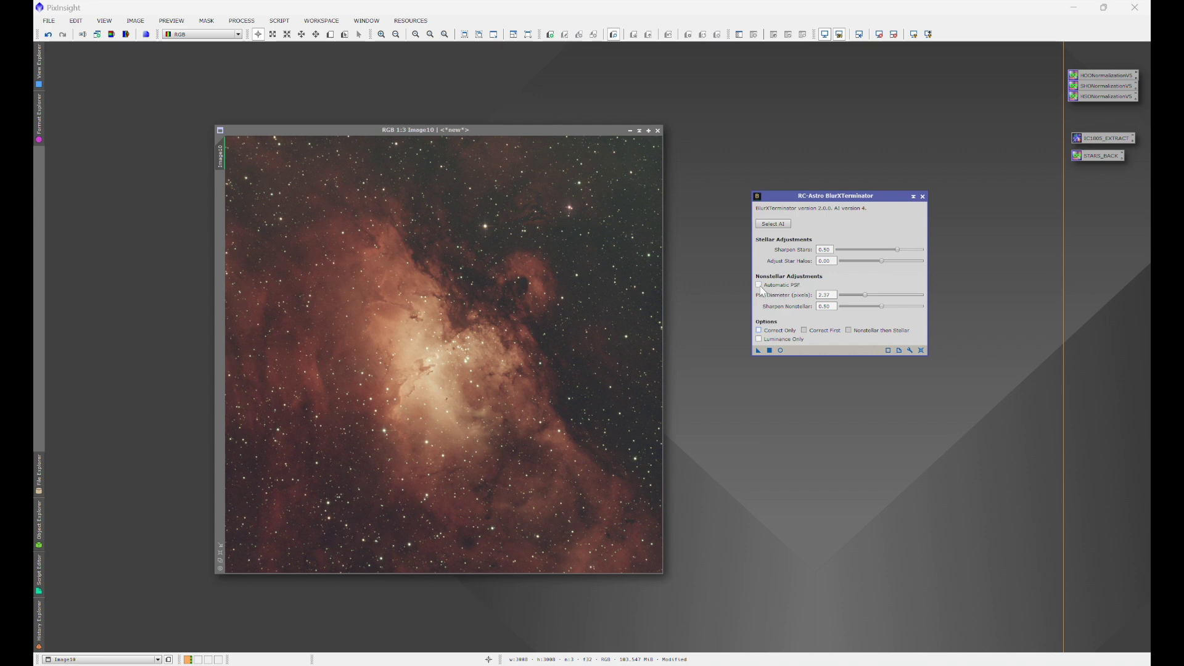
{"action": "left_click", "coordinate": [833, 294]}
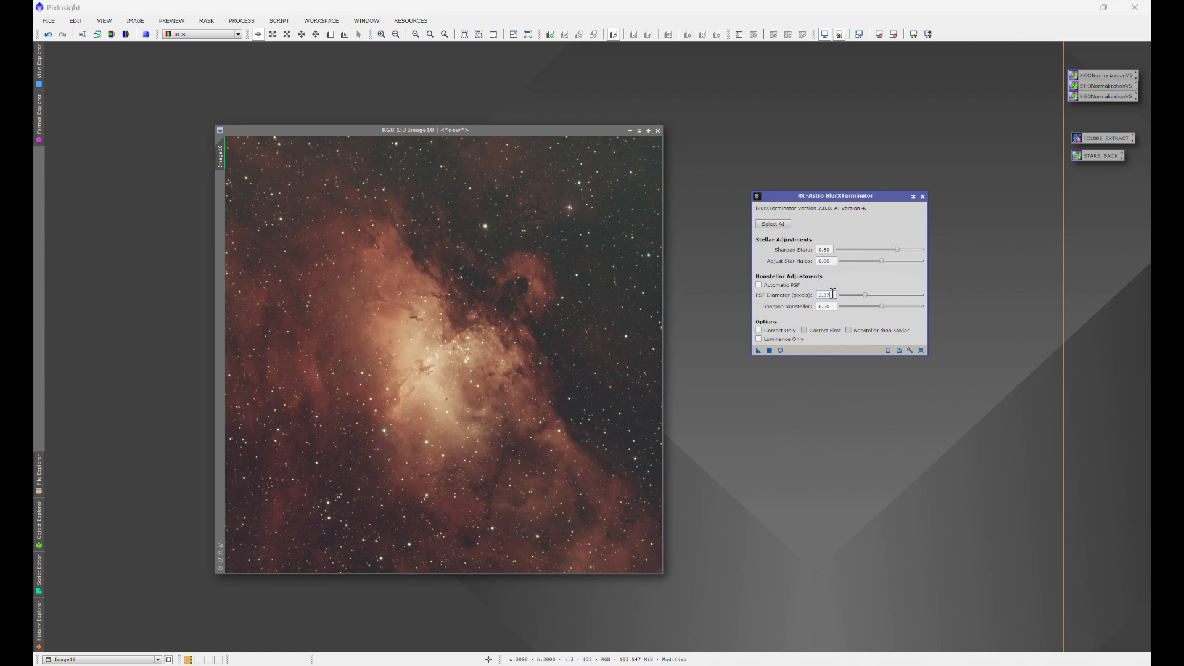
{"action": "type", "text": "77"}
{"action": "left_click", "coordinate": [832, 305]}
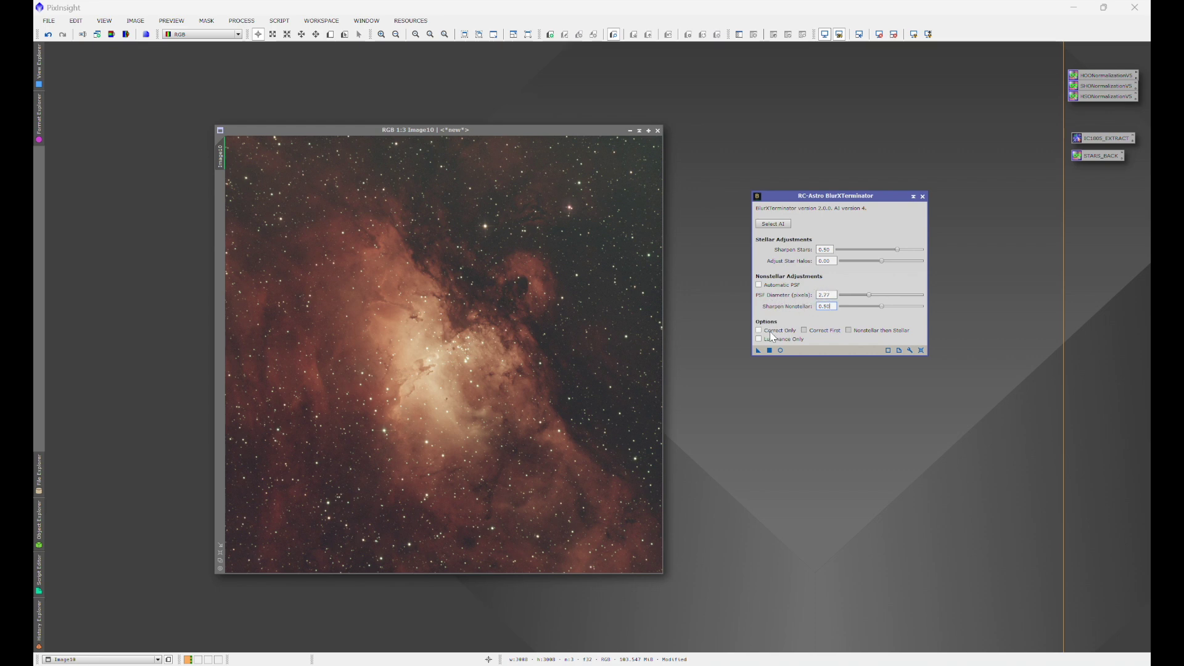
{"action": "left_click_drag", "start_coordinate": [759, 350], "coordinate": [559, 314]}
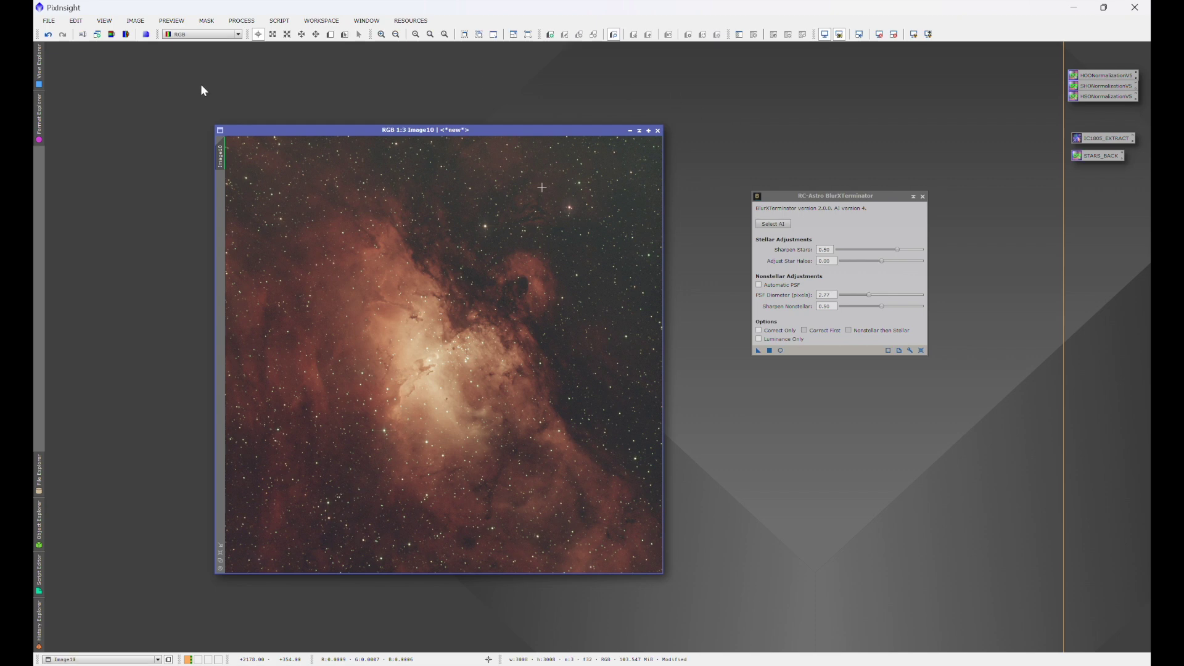
{"action": "left_click", "coordinate": [48, 35]}
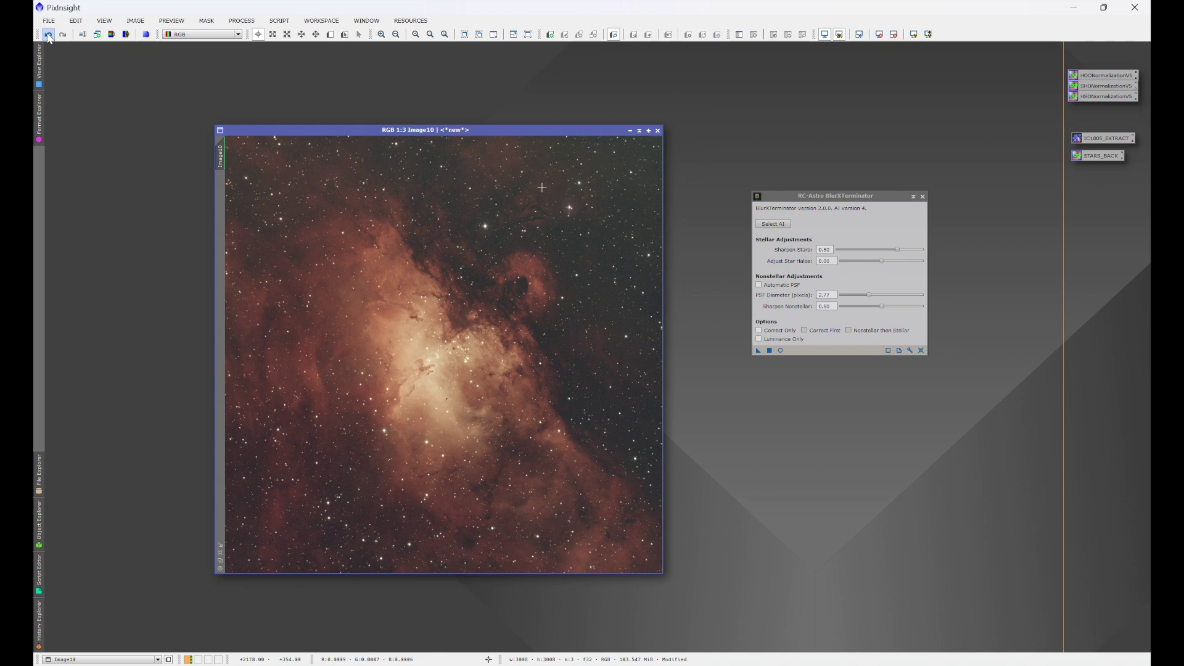
{"action": "left_click", "coordinate": [49, 35]}
{"action": "left_click", "coordinate": [64, 36]}
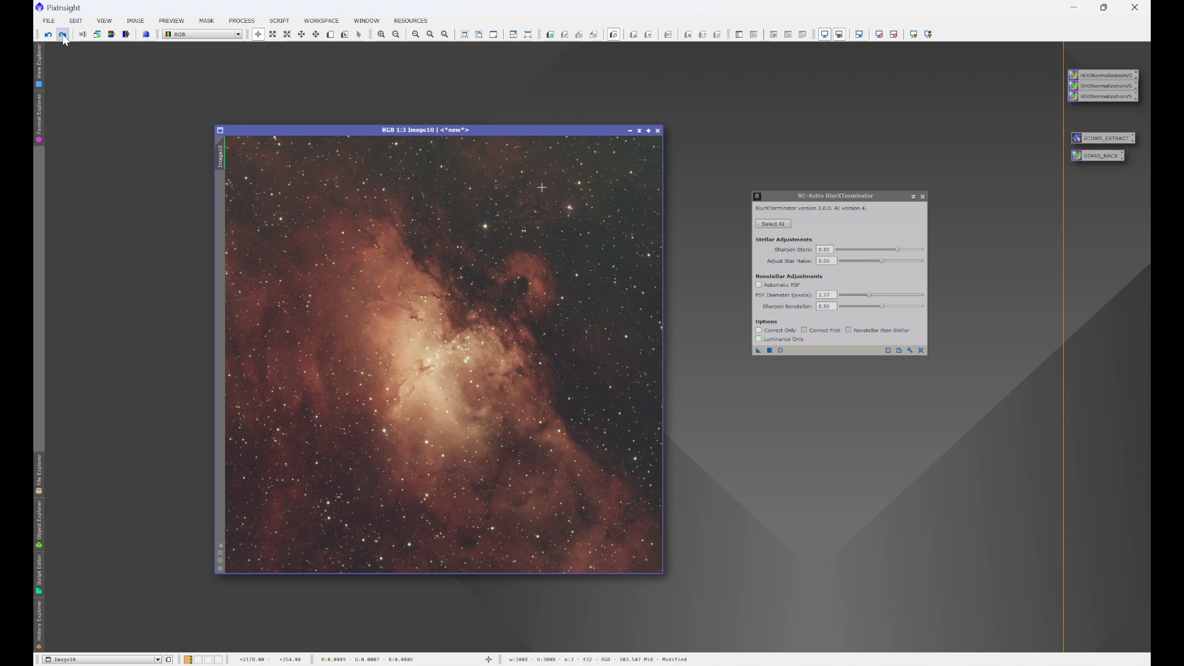
{"action": "left_click", "coordinate": [63, 35]}
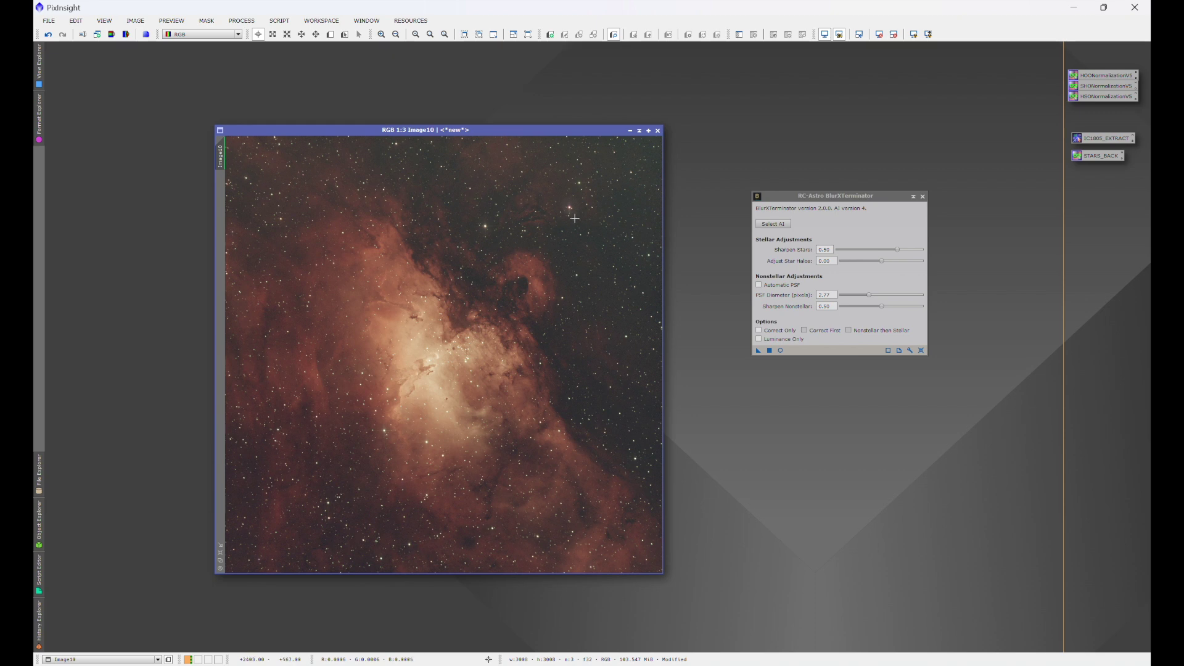
{"action": "scroll", "coordinate": [574, 219], "scroll_direction": "up", "scroll_amount": 5}
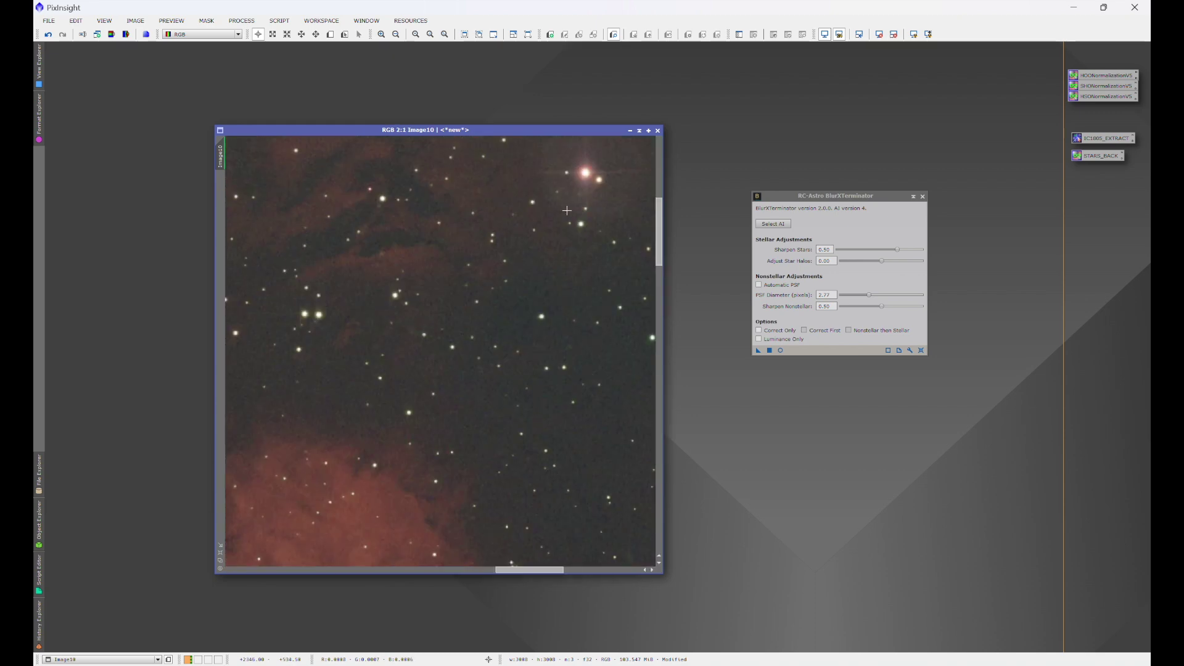
{"action": "left_click", "coordinate": [47, 35]}
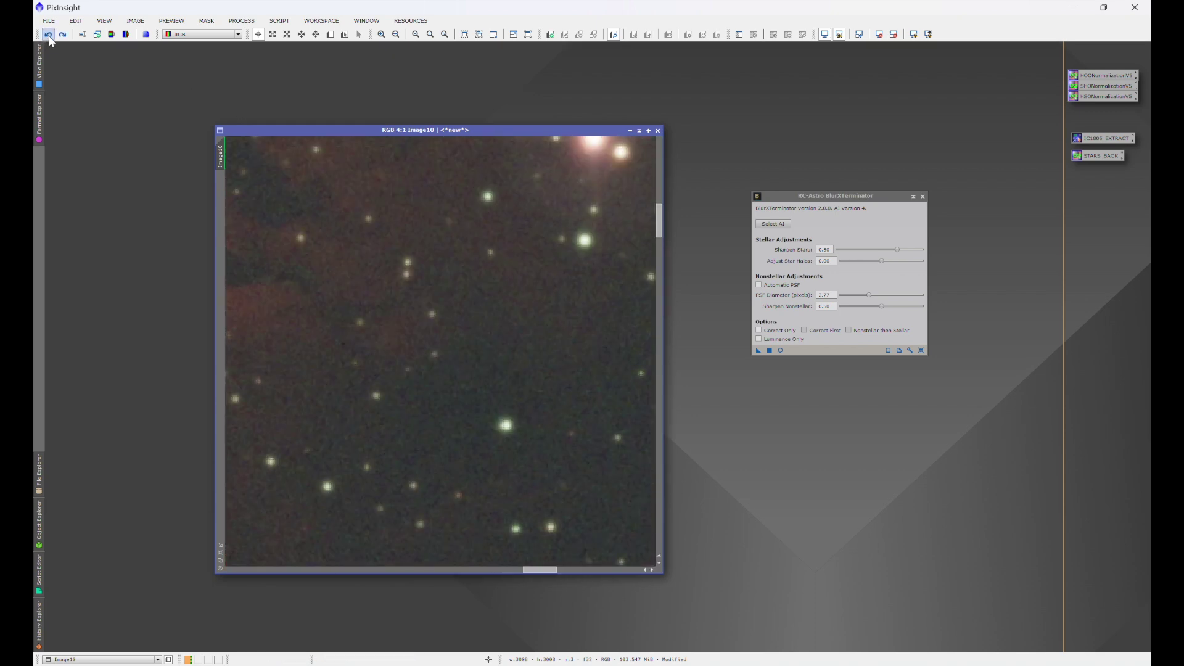
{"action": "left_click", "coordinate": [48, 36]}
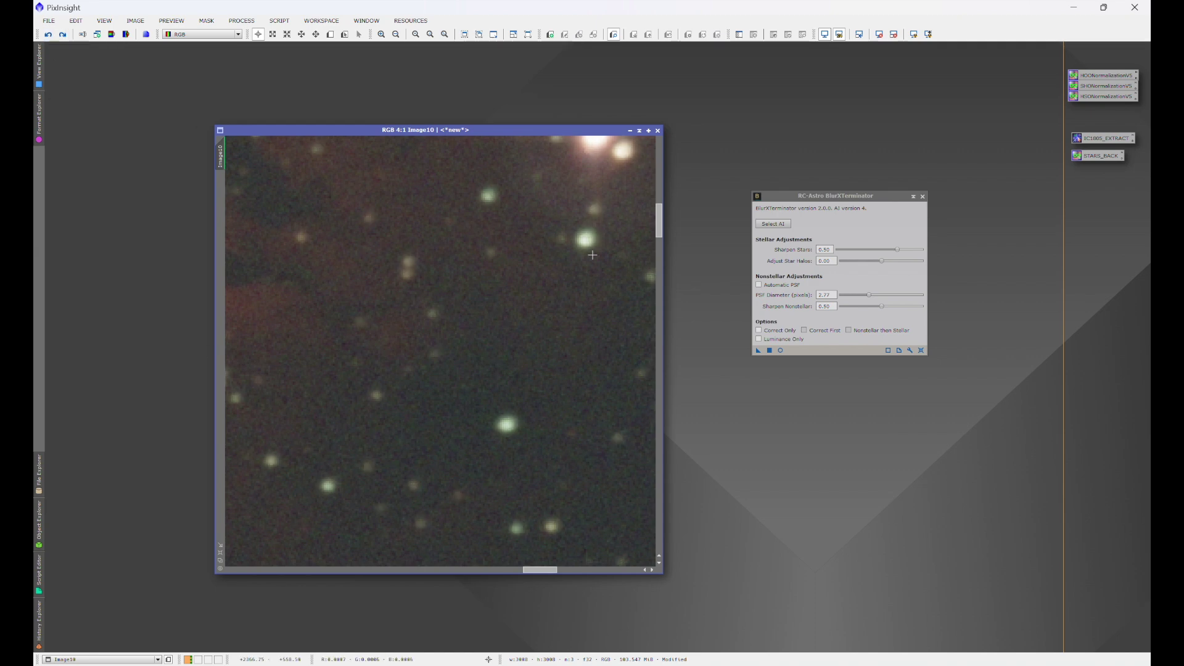
{"action": "left_click", "coordinate": [64, 34]}
{"action": "left_click", "coordinate": [64, 35]}
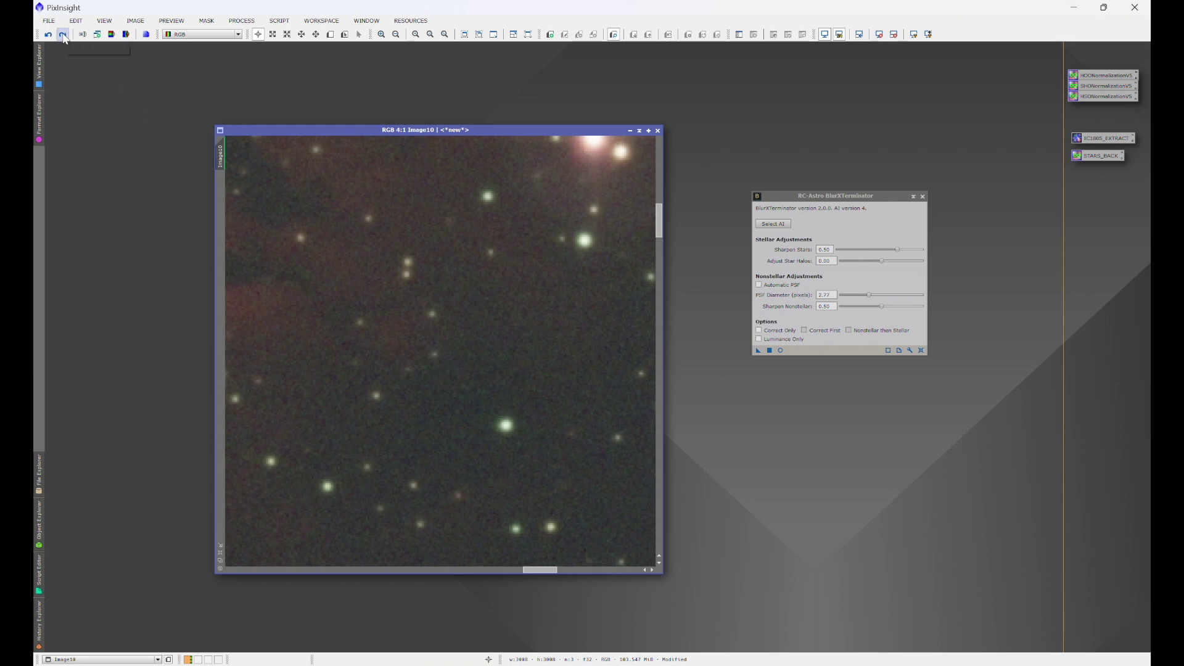
{"action": "scroll", "coordinate": [619, 219], "scroll_direction": "down", "scroll_amount": 3}
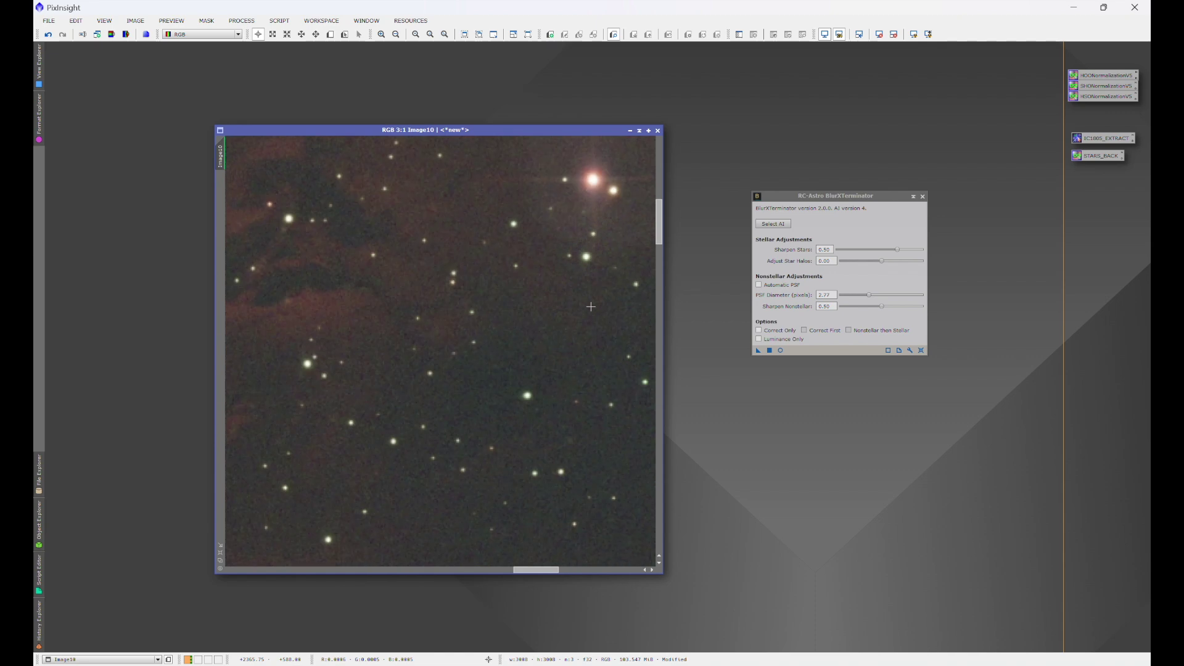
{"action": "scroll", "coordinate": [620, 219], "scroll_direction": "up", "scroll_amount": 1}
{"action": "scroll", "coordinate": [415, 307], "scroll_direction": "down", "scroll_amount": 3}
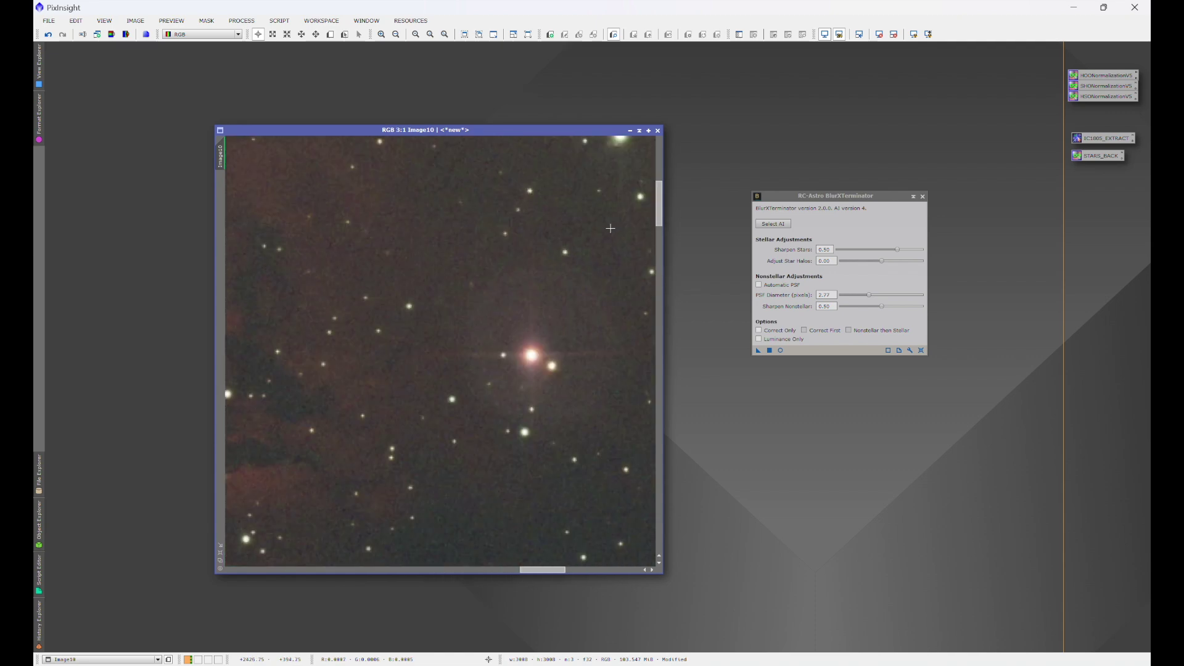
{"action": "scroll", "coordinate": [414, 306], "scroll_direction": "up", "scroll_amount": 5}
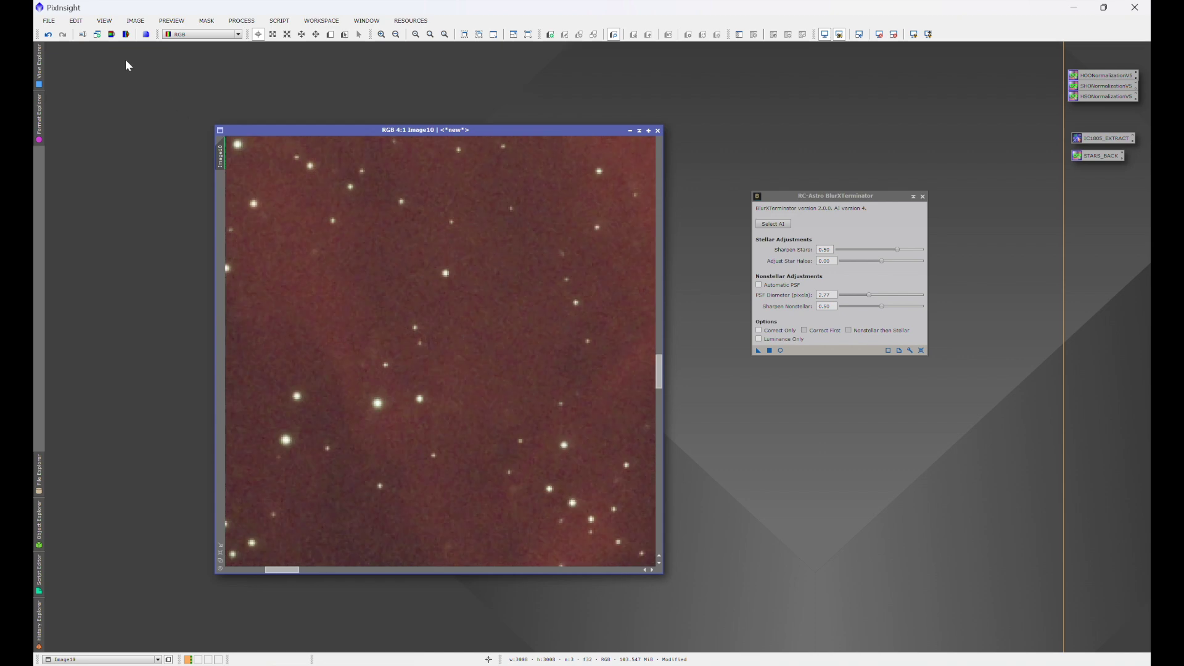
{"action": "left_click", "coordinate": [48, 34]}
{"action": "left_click", "coordinate": [49, 34]}
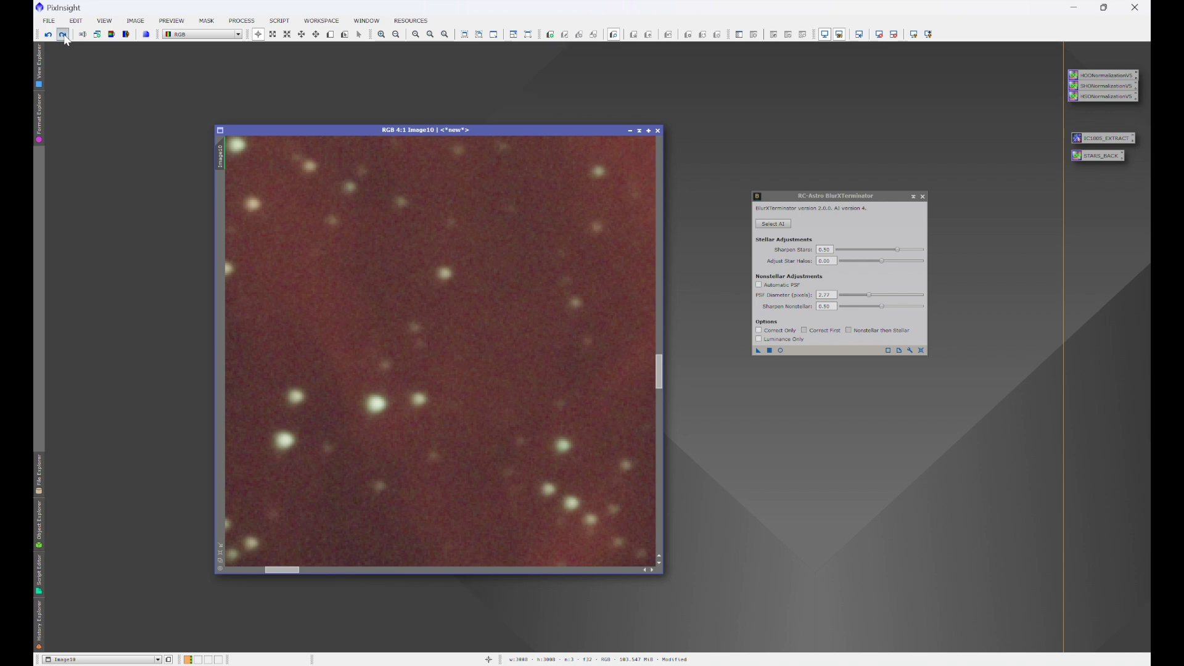
{"action": "left_click", "coordinate": [63, 35]}
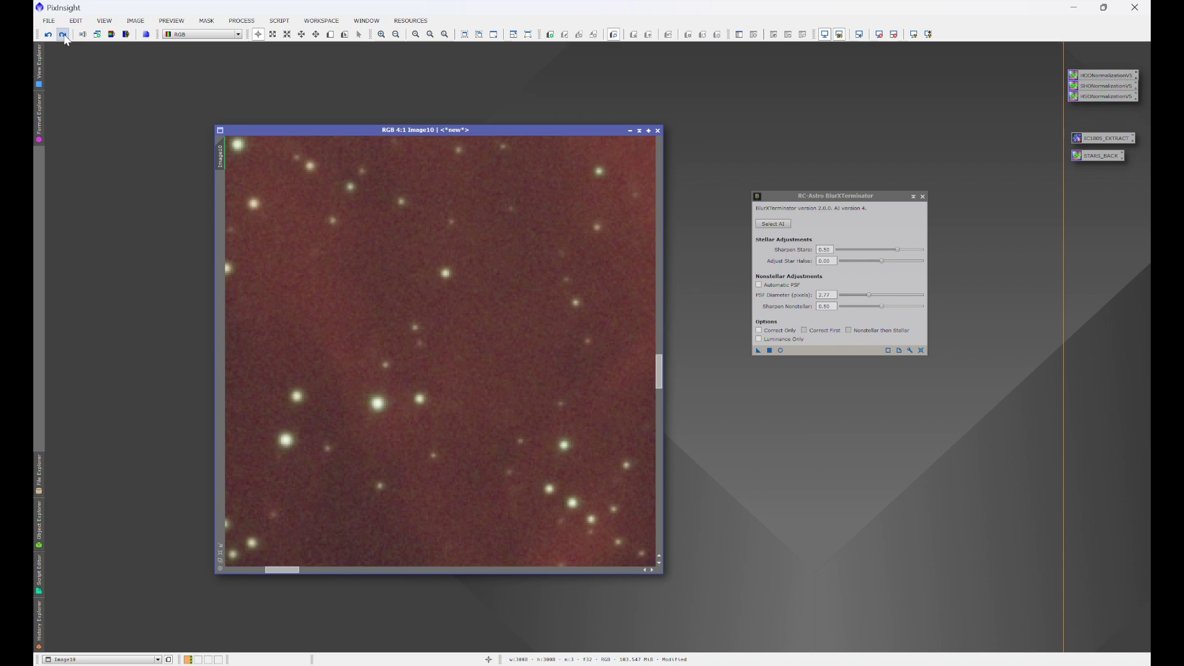
{"action": "left_click", "coordinate": [63, 35]}
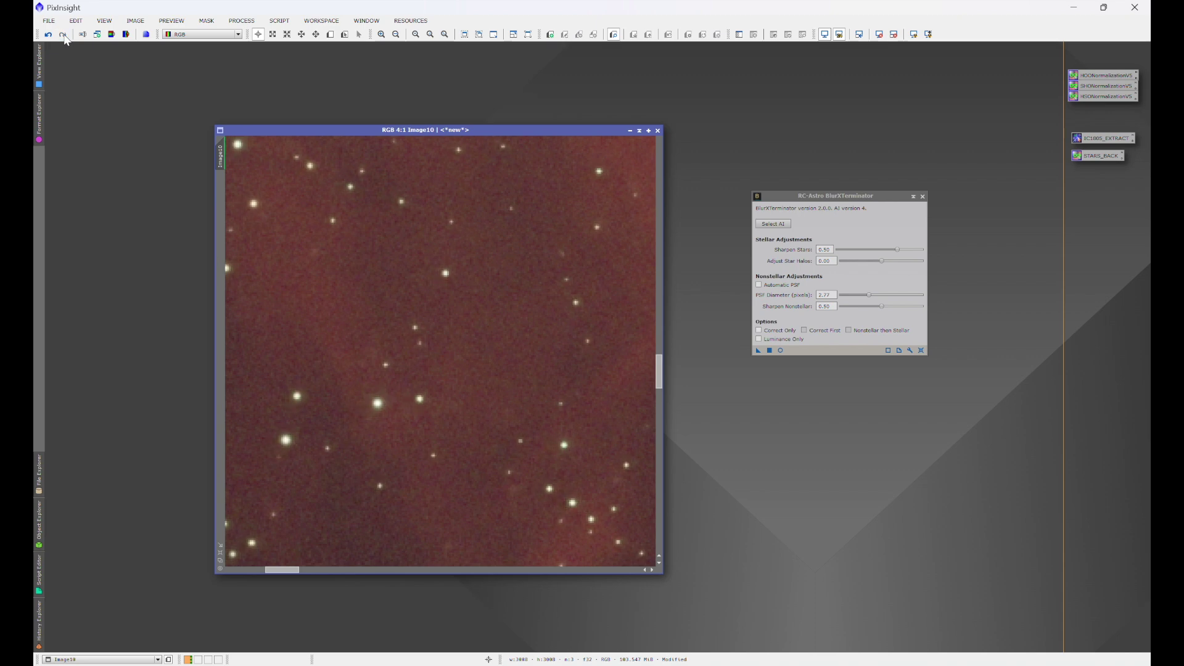
{"action": "scroll", "coordinate": [472, 356], "scroll_direction": "down", "scroll_amount": 4}
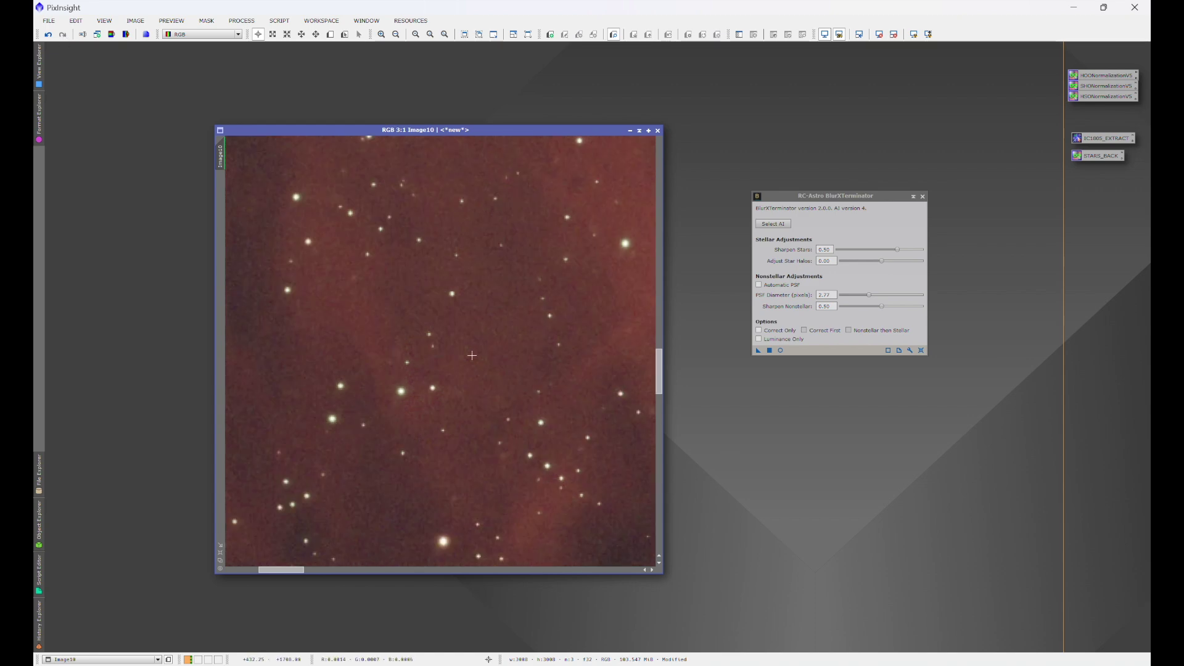
{"action": "scroll", "coordinate": [471, 356], "scroll_direction": "down", "scroll_amount": 1}
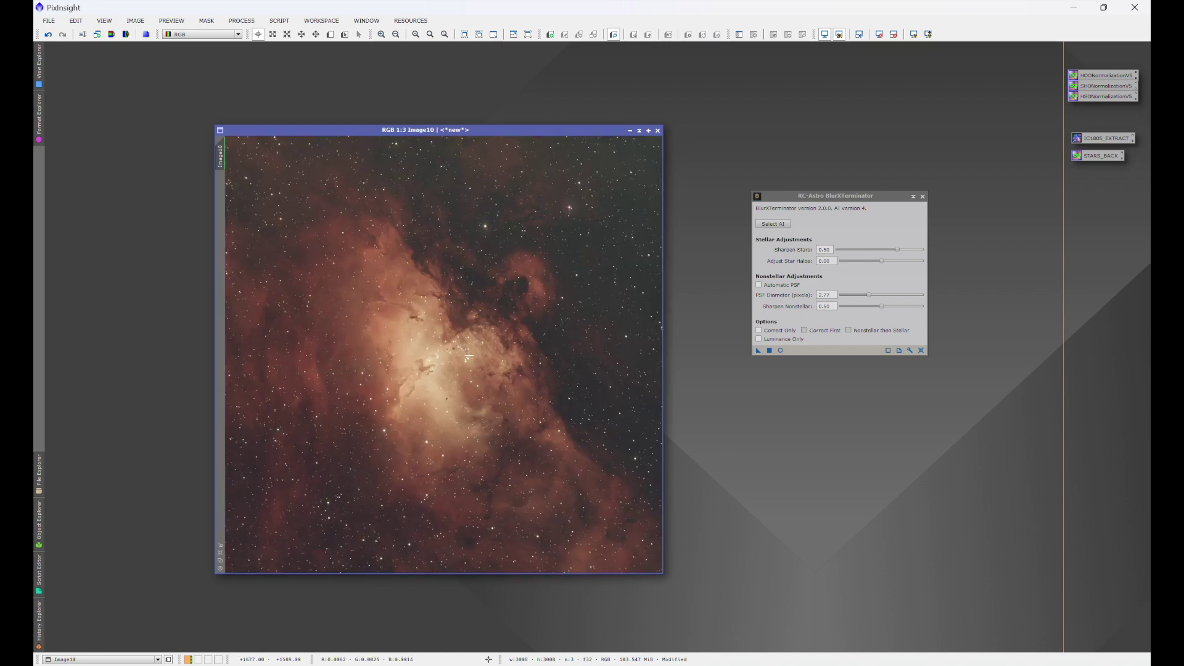